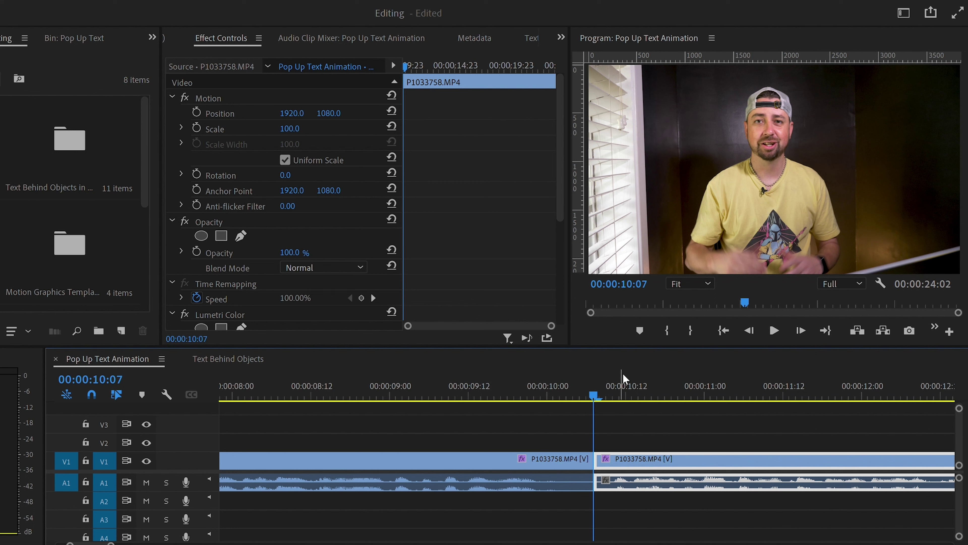
Play and scrub the speech to find the first caption word's start at about 10:23.
{"action": "key", "text": "space"}
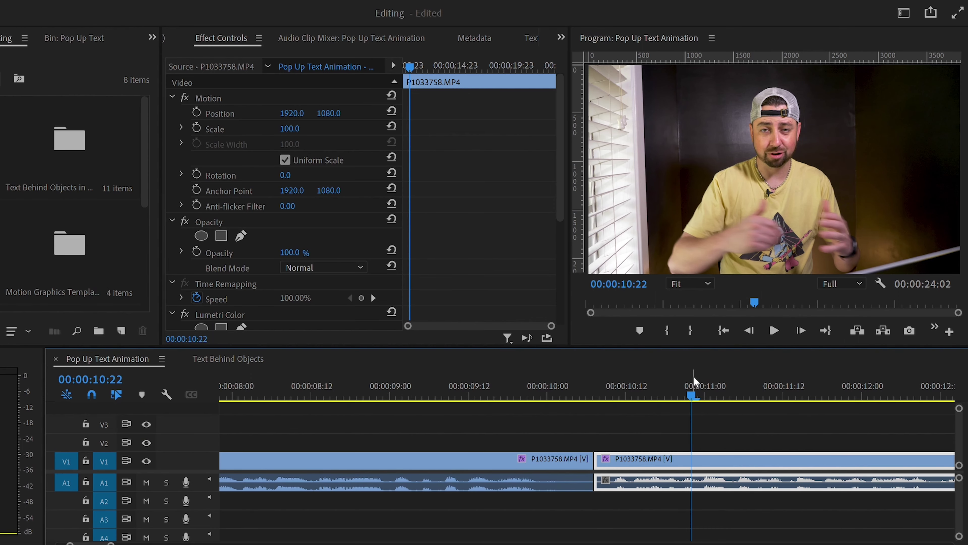
{"action": "key", "text": "equal"}
{"action": "key", "text": "equal"}
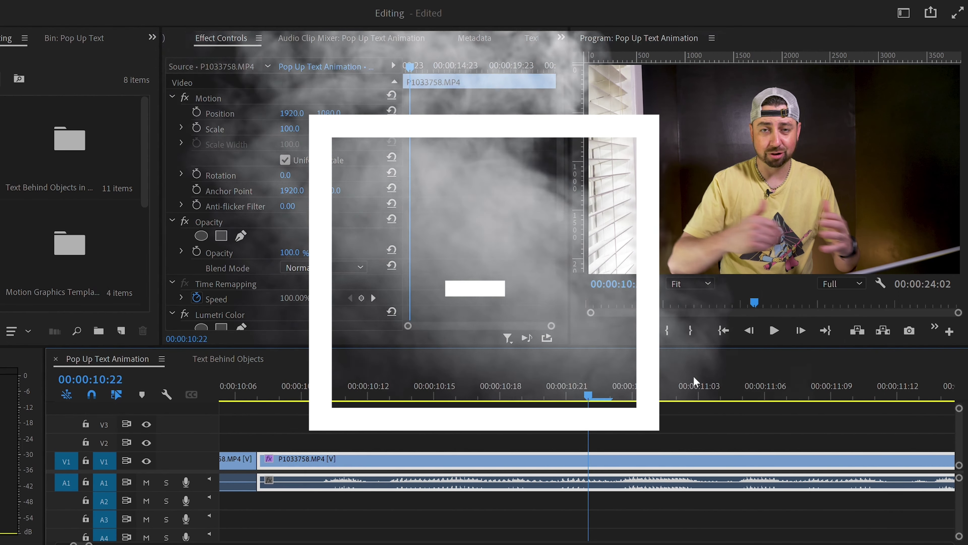
{"action": "left_click_drag", "start_coordinate": [632, 378], "coordinate": [487, 378]}
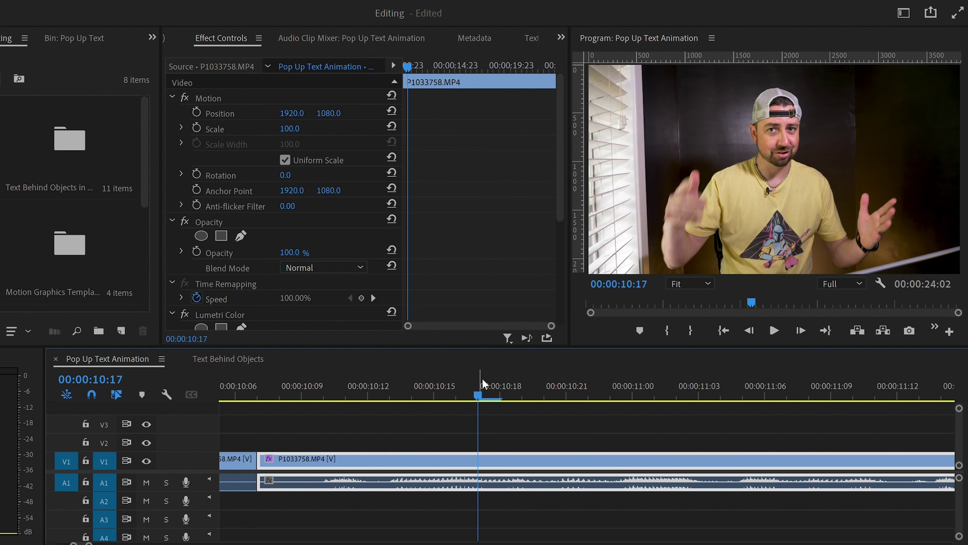
{"action": "key", "text": "space"}
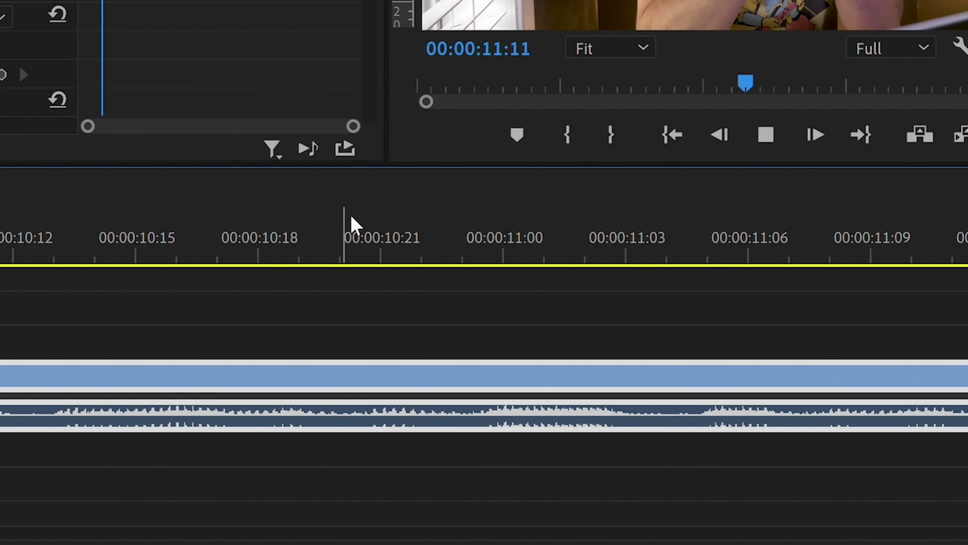
{"action": "left_click", "coordinate": [582, 376]}
{"action": "left_click_drag", "start_coordinate": [411, 197], "coordinate": [486, 208]}
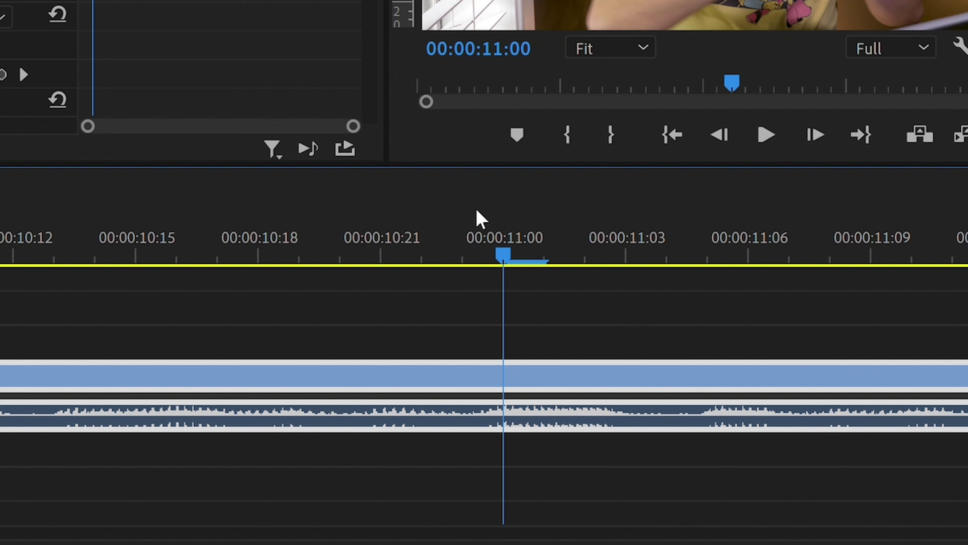
{"action": "key", "text": "Left"}
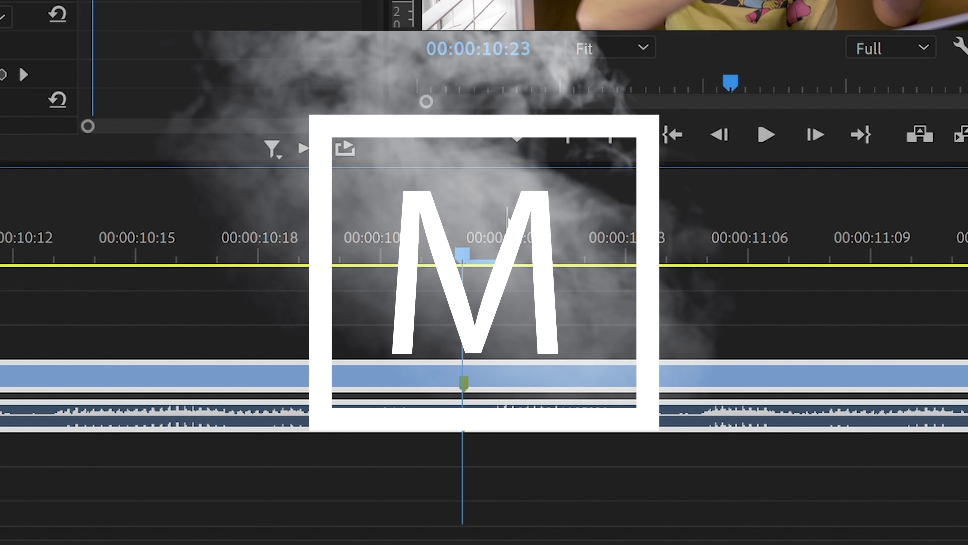
{"action": "key", "text": "Right"}
{"action": "key", "text": "Right"}
{"action": "key", "text": "Right"}
{"action": "key", "text": "Right"}
{"action": "key", "text": "Right"}
{"action": "key", "text": "Right"}
{"action": "key", "text": "Right"}
{"action": "key", "text": "Right"}
{"action": "key", "text": "Right"}
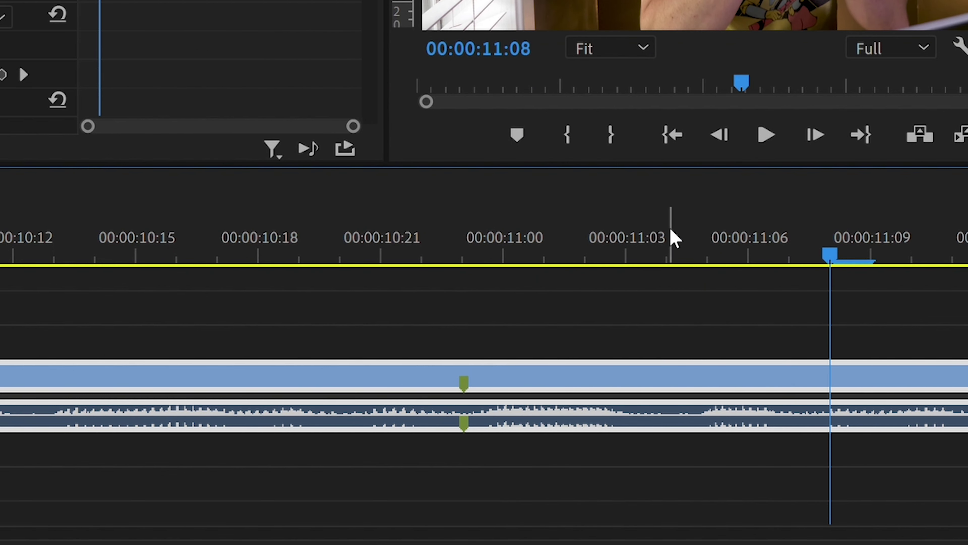
Add clip markers at about 11:05 and 11:10 where the second and third words begin.
{"action": "left_click", "coordinate": [707, 225]}
{"action": "key", "text": "m"}
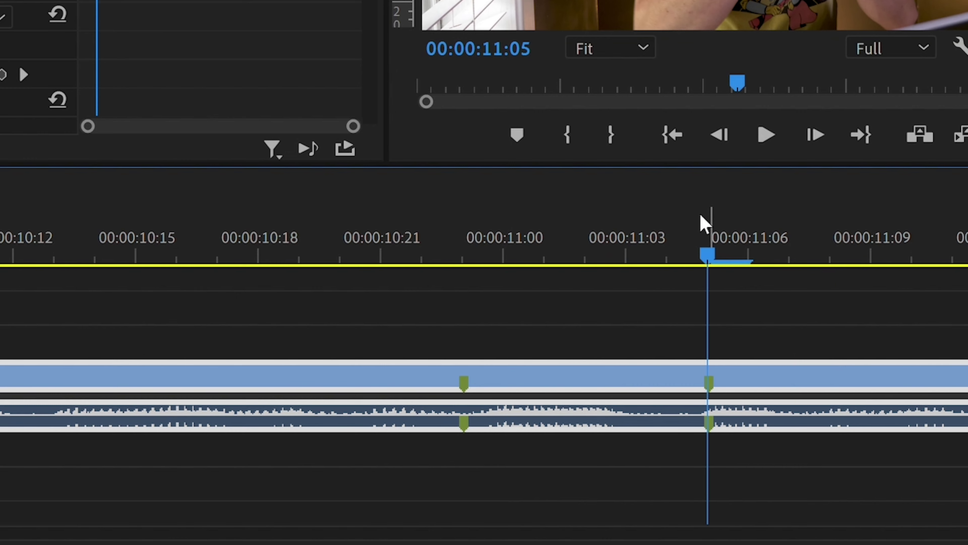
{"action": "mouse_move", "coordinate": [43, 221]}
{"action": "left_mouse_down"}
{"action": "mouse_move", "coordinate": [6, 223]}
{"action": "mouse_move", "coordinate": [82, 222]}
{"action": "mouse_move", "coordinate": [30, 222]}
{"action": "left_mouse_up"}
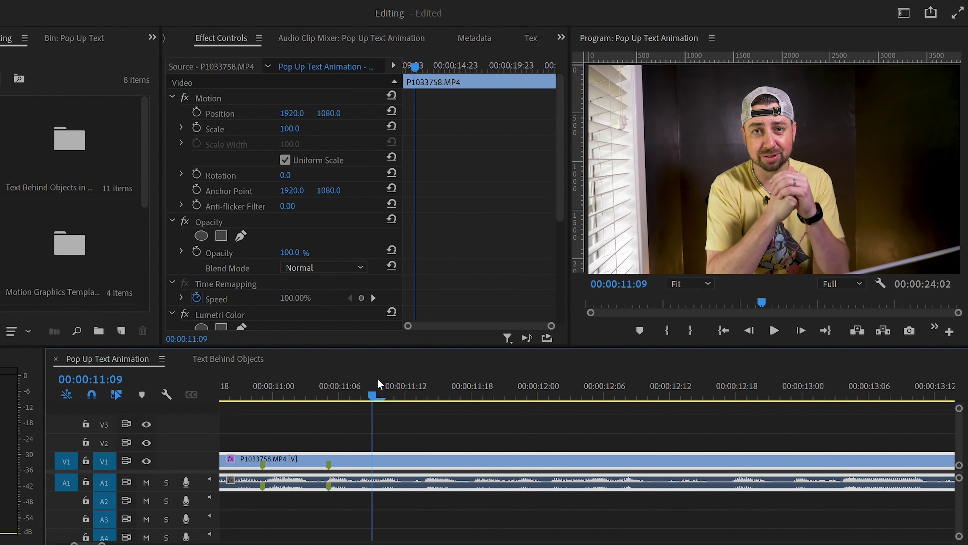
{"action": "left_click_drag", "start_coordinate": [378, 380], "coordinate": [385, 379]}
{"action": "key", "text": "m"}
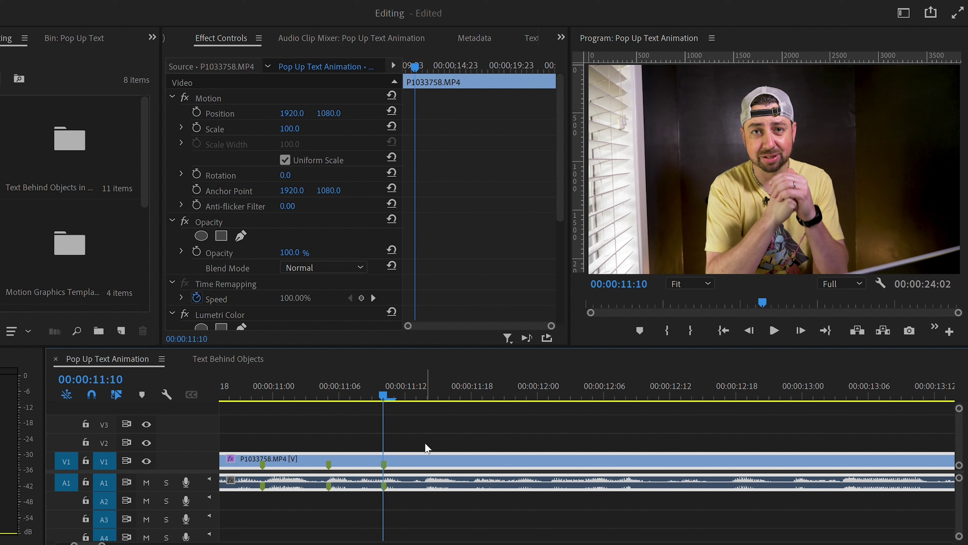
{"action": "left_click_drag", "start_coordinate": [388, 378], "coordinate": [263, 381]}
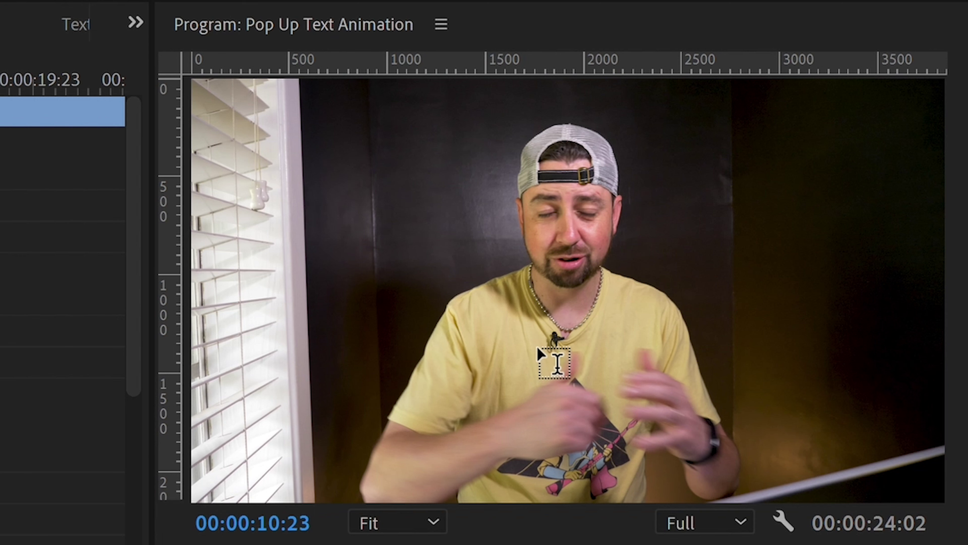
Create a text layer reading 'Grab' over the video at 10:23 and show Essential Graphics.
{"action": "left_click", "coordinate": [758, 223]}
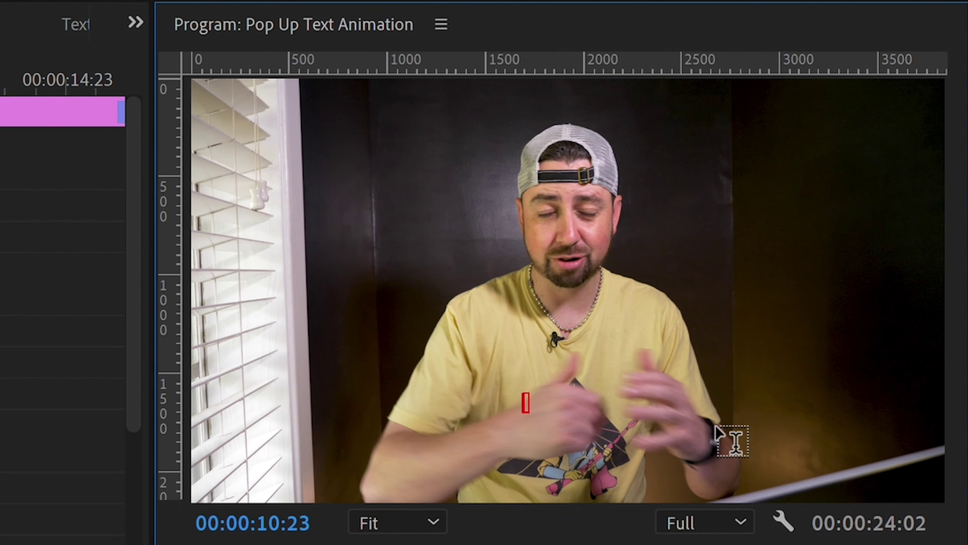
{"action": "type", "text": "Grab"}
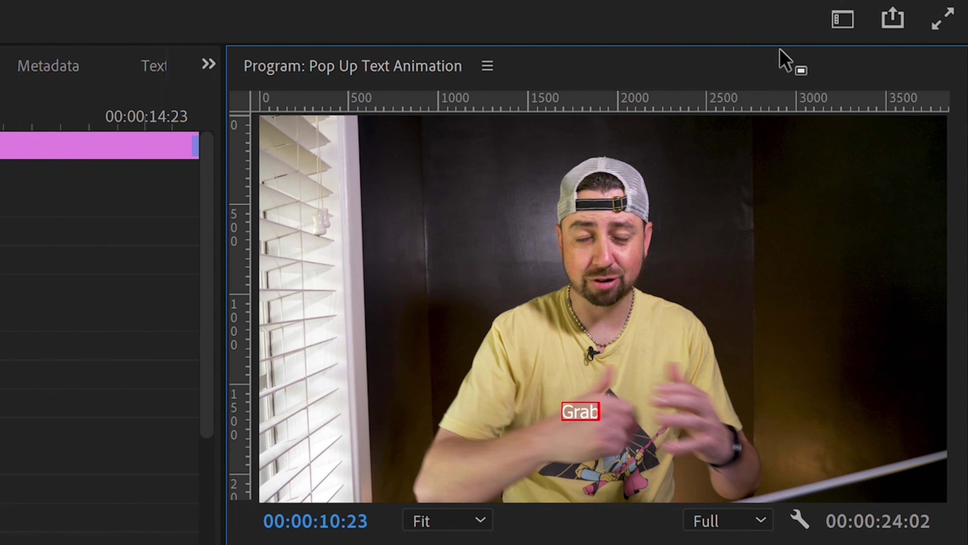
{"action": "left_click", "coordinate": [841, 3]}
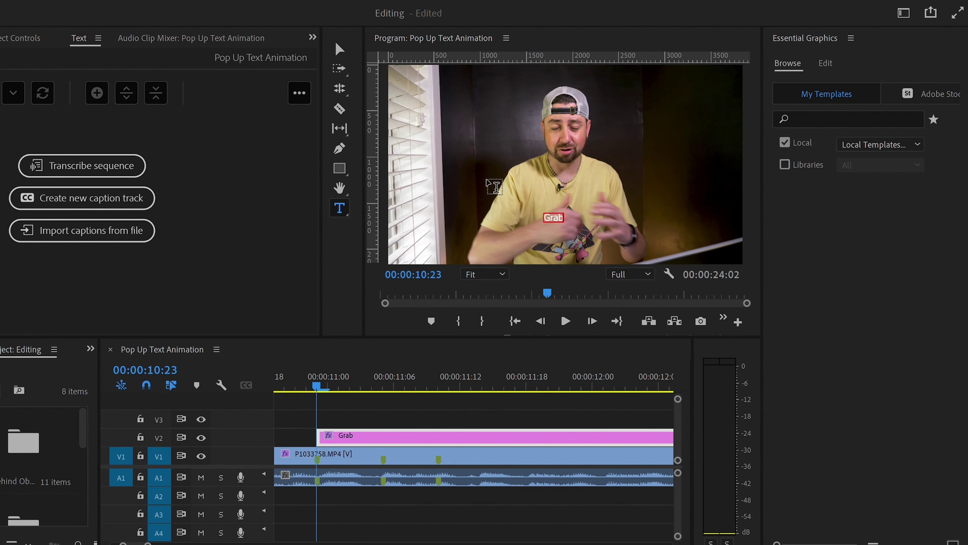
Scale the Grab title to 216 and align it centred along the frame bottom.
{"action": "left_click", "coordinate": [866, 43]}
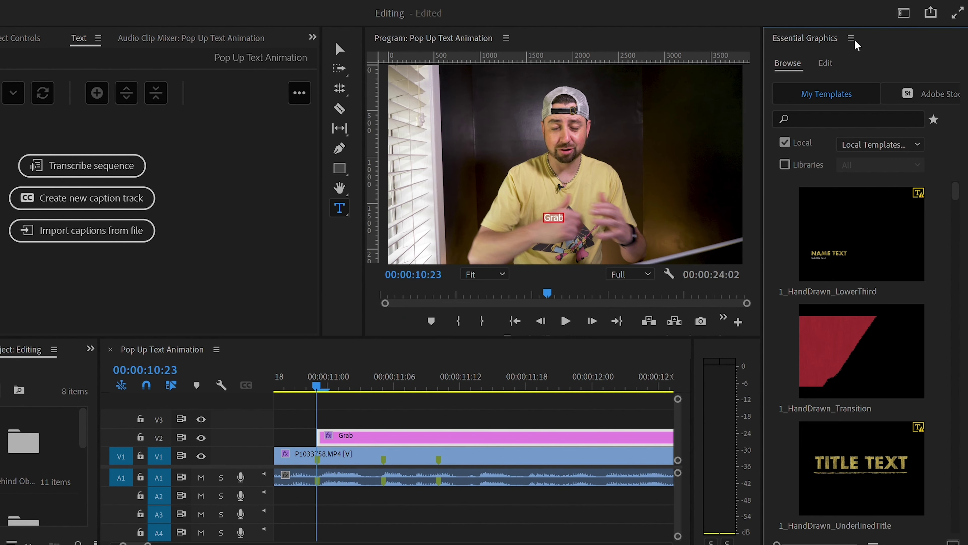
{"action": "left_click", "coordinate": [827, 61]}
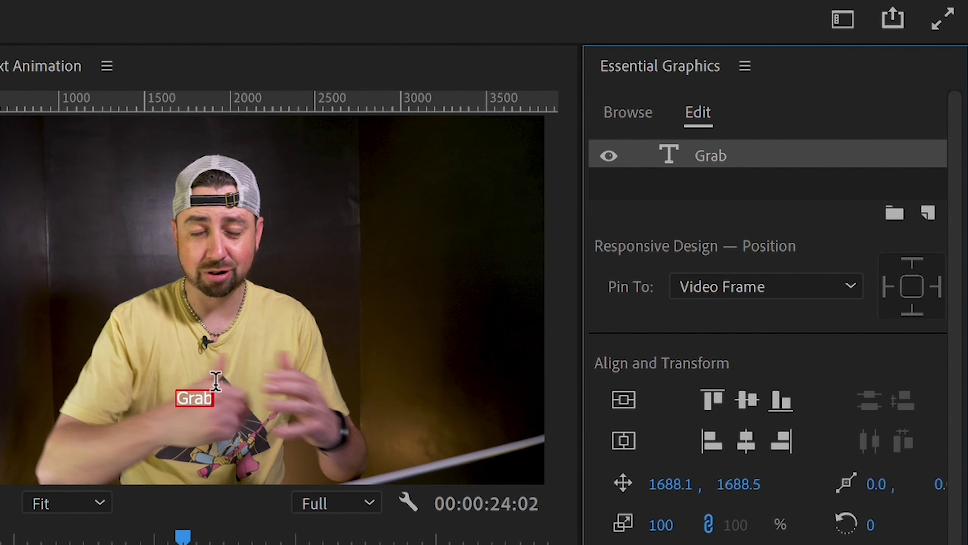
{"action": "left_click_drag", "start_coordinate": [661, 524], "coordinate": [706, 524]}
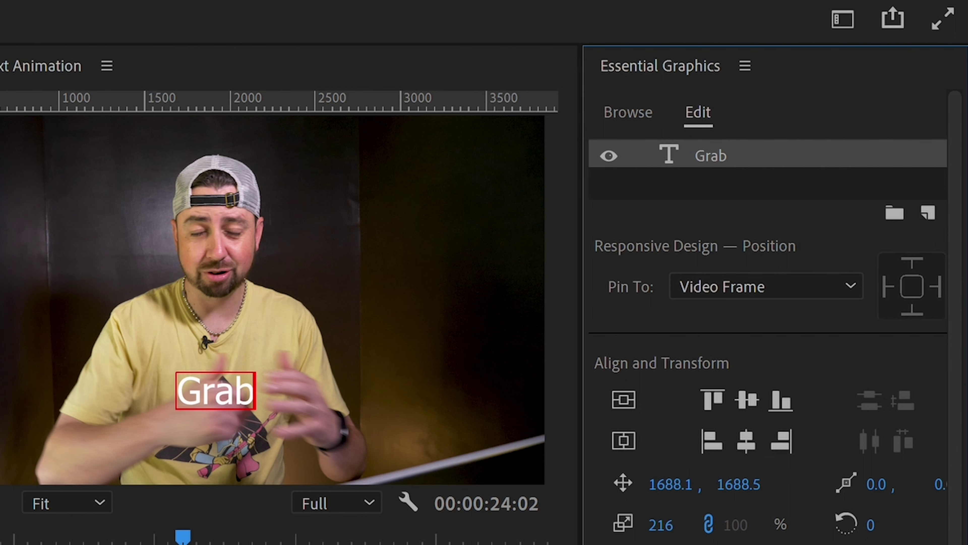
{"action": "left_click", "coordinate": [625, 397]}
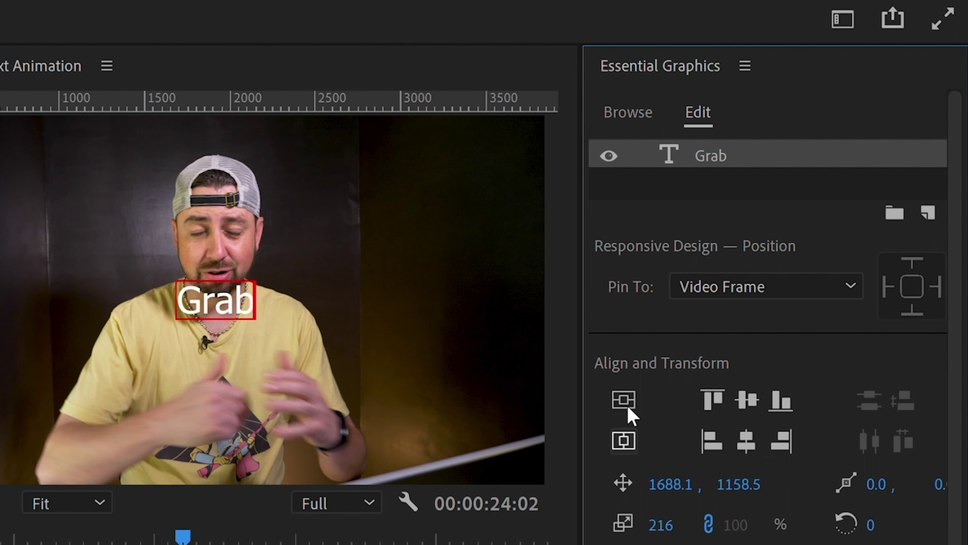
{"action": "left_click", "coordinate": [627, 433]}
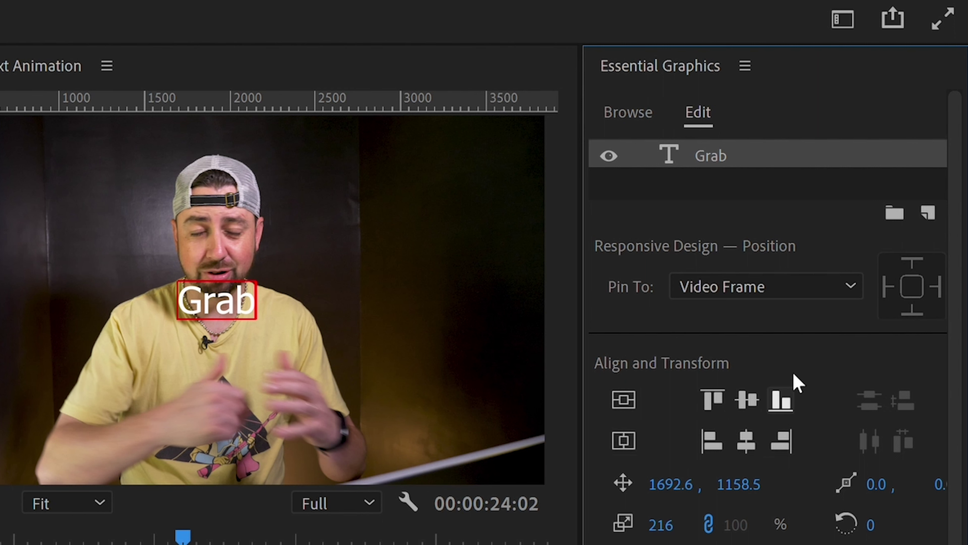
{"action": "left_click", "coordinate": [785, 397]}
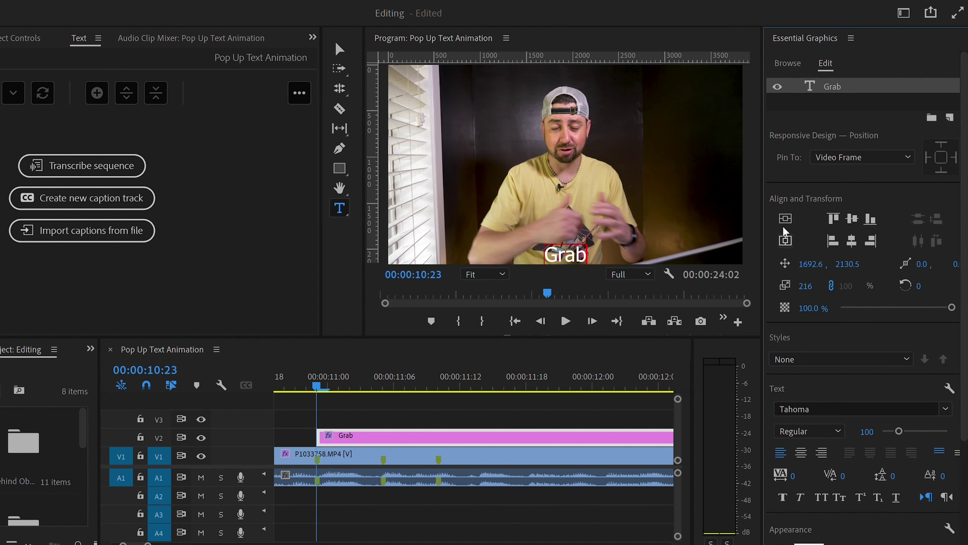
Switch the Grab text's font to Basic Sans and play back to preview it.
{"action": "left_click_drag", "start_coordinate": [589, 254], "coordinate": [545, 253]}
{"action": "left_click", "coordinate": [943, 398]}
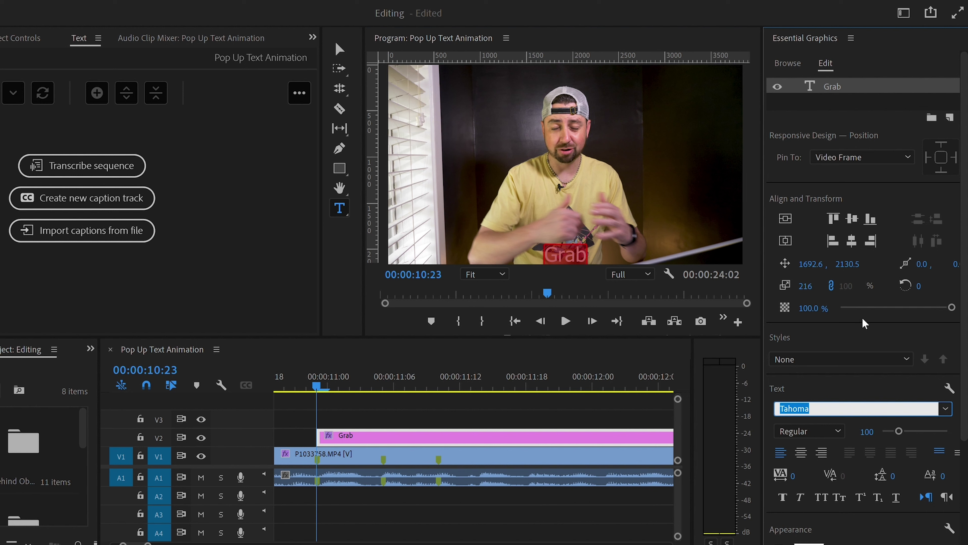
{"action": "left_click", "coordinate": [735, 276]}
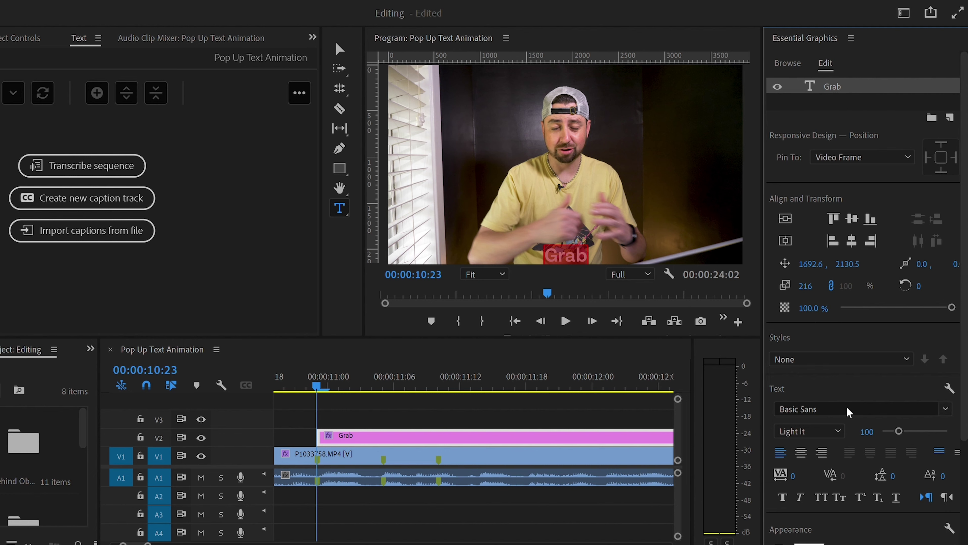
{"action": "scroll", "coordinate": [847, 407], "scroll_direction": "down", "scroll_amount": 2}
{"action": "left_click_drag", "start_coordinate": [328, 374], "coordinate": [308, 376]}
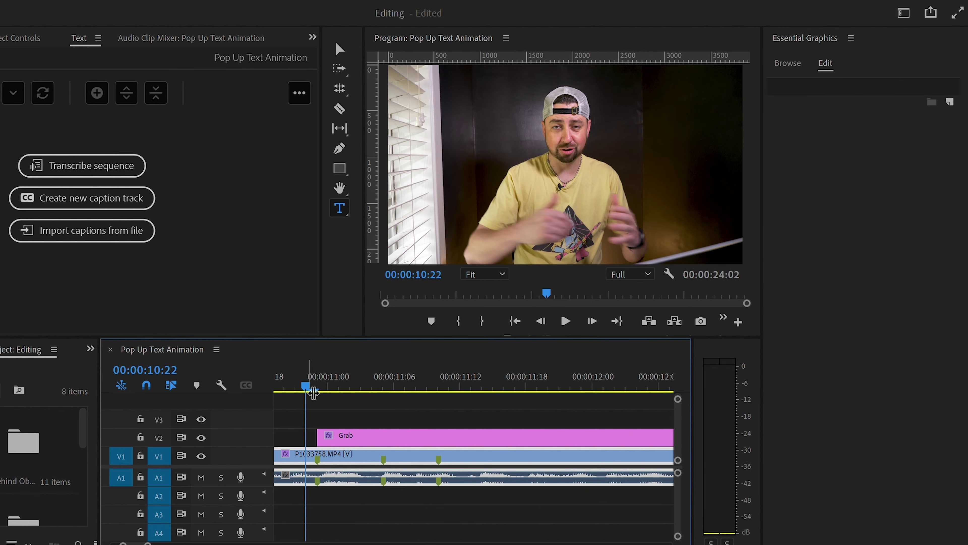
{"action": "key", "text": "space"}
{"action": "key", "text": "space"}
Enlarge the Grab caption to scale 336 and review the word's timing from 10:19.
{"action": "left_click", "coordinate": [330, 367]}
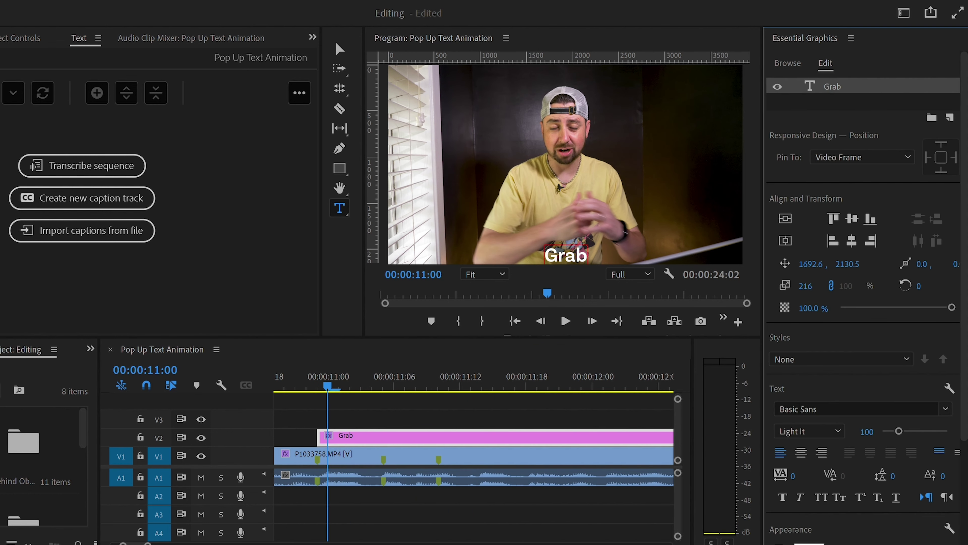
{"action": "left_click_drag", "start_coordinate": [806, 286], "coordinate": [833, 286]}
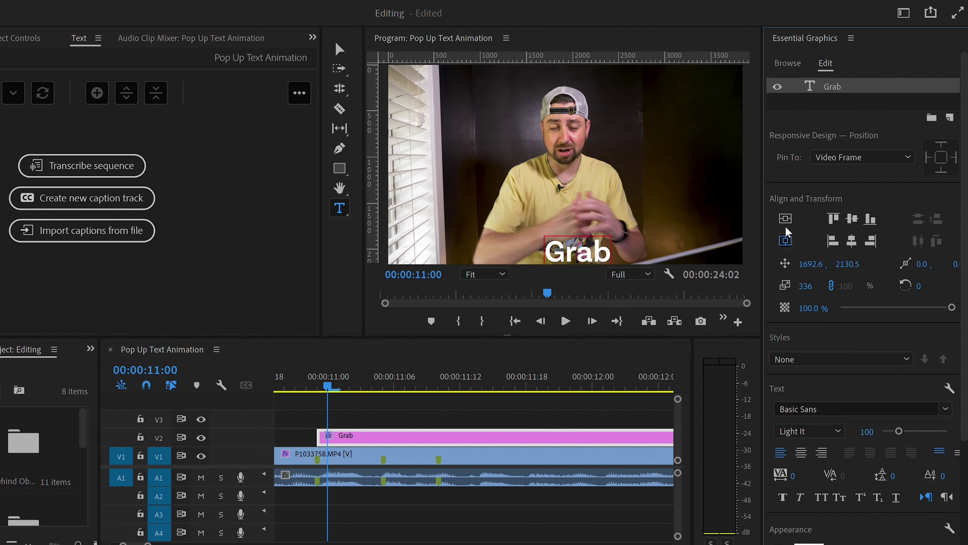
{"action": "mouse_move", "coordinate": [329, 366]}
{"action": "left_mouse_down"}
{"action": "mouse_move", "coordinate": [307, 366]}
{"action": "mouse_move", "coordinate": [345, 367]}
{"action": "left_mouse_up"}
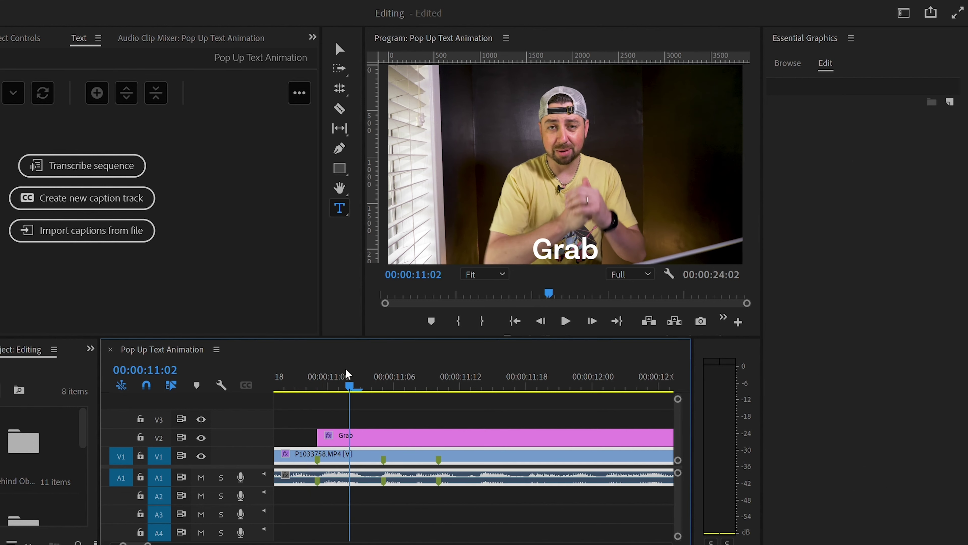
{"action": "key", "text": "minus"}
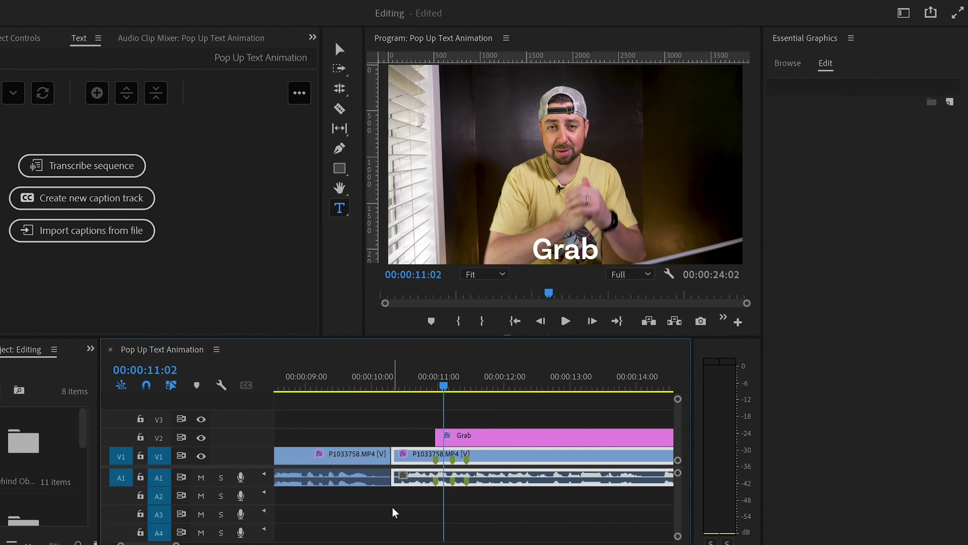
{"action": "scroll", "coordinate": [166, 532], "scroll_direction": "down", "scroll_amount": 5}
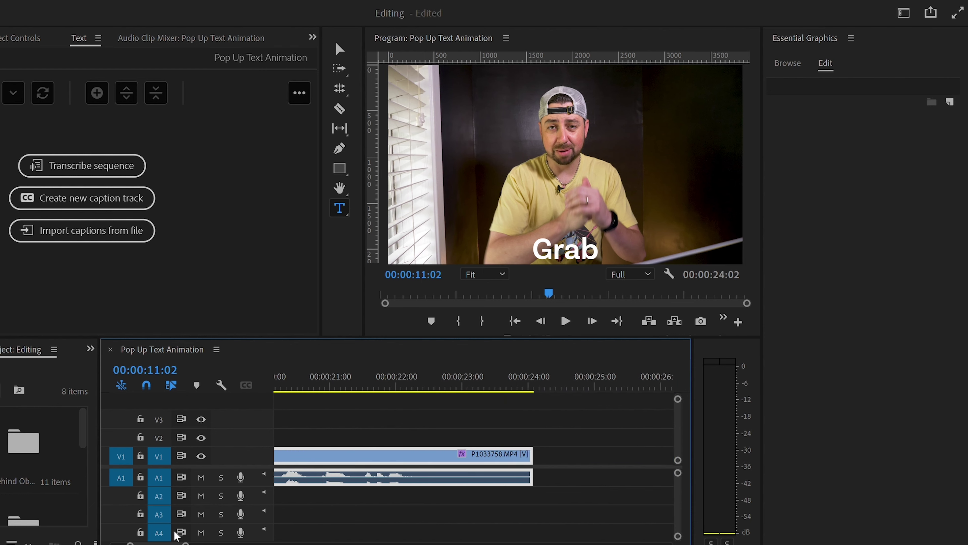
{"action": "scroll", "coordinate": [170, 536], "scroll_direction": "up", "scroll_amount": 4}
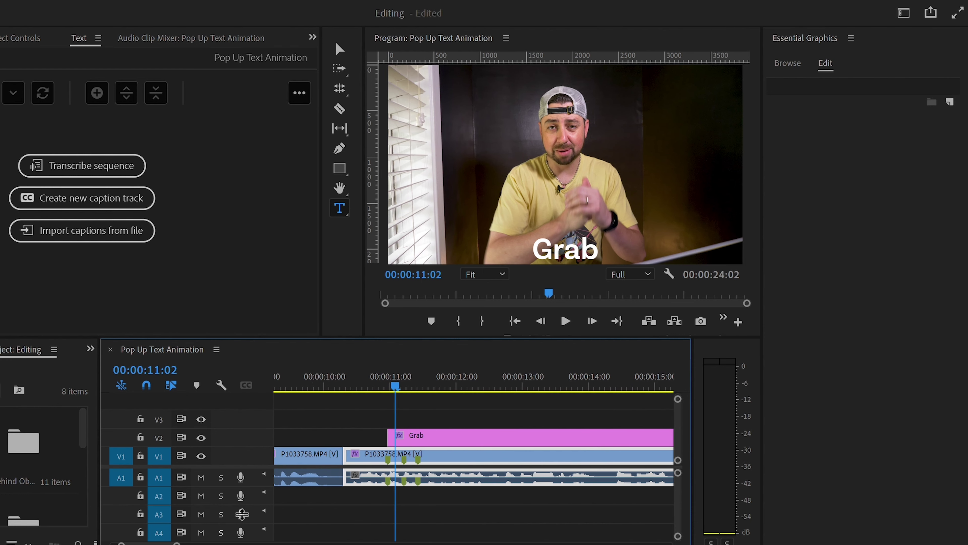
{"action": "left_click_drag", "start_coordinate": [374, 369], "coordinate": [521, 368]}
{"action": "key", "text": "minus"}
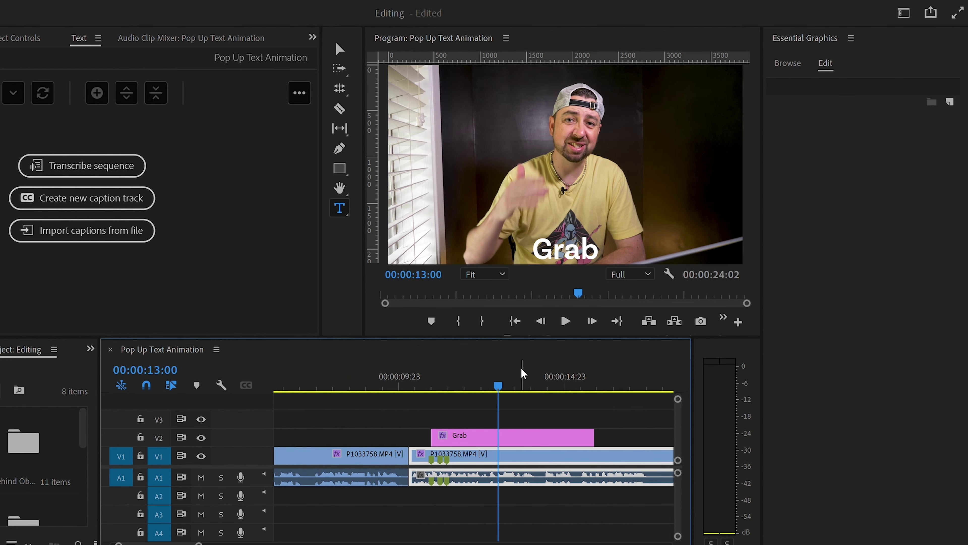
{"action": "left_click", "coordinate": [479, 368]}
{"action": "left_click", "coordinate": [431, 368]}
{"action": "key", "text": "space"}
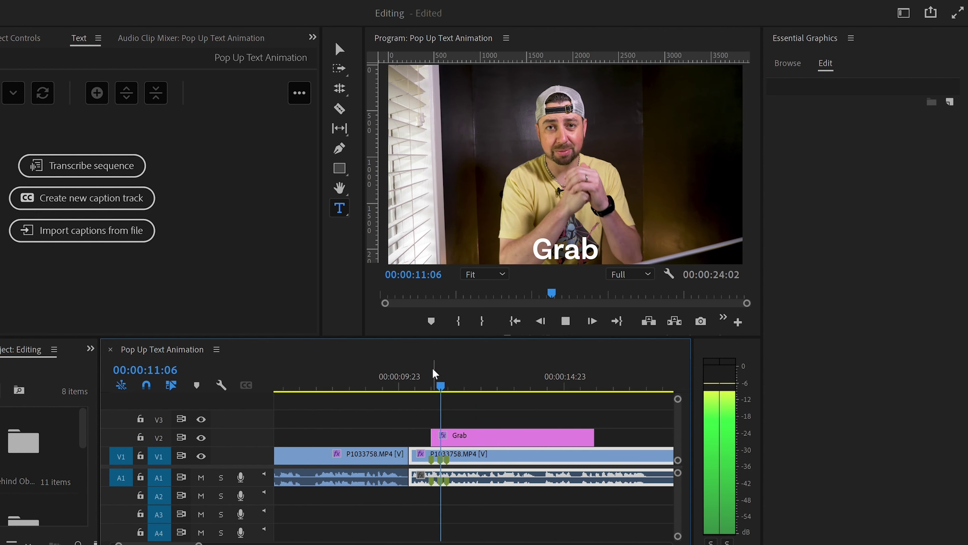
{"action": "key", "text": "space"}
{"action": "key", "text": "equal"}
{"action": "key", "text": "minus"}
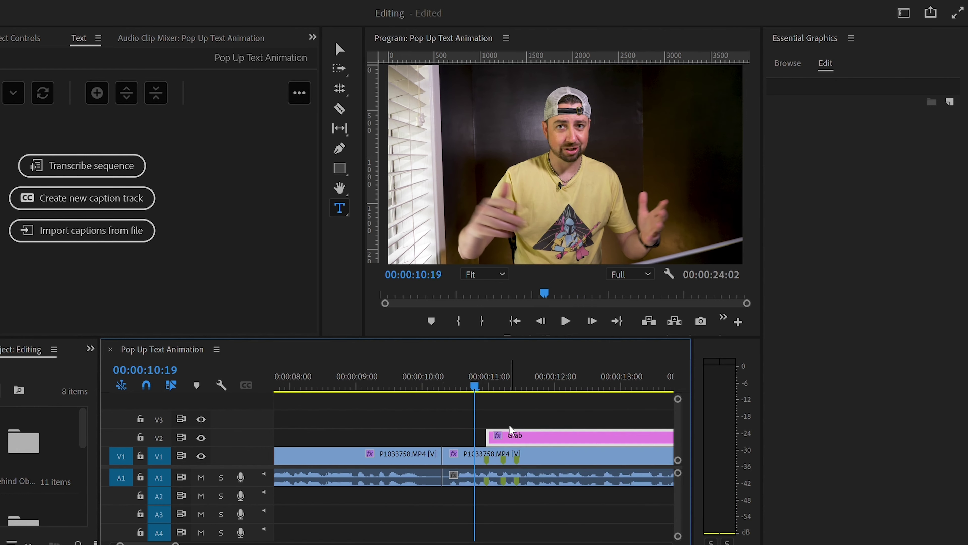
Razor the Grab clip just after the word and delete the leftover tail, ending near 11:05.
{"action": "left_click", "coordinate": [511, 431]}
{"action": "key", "text": "c"}
{"action": "left_click", "coordinate": [502, 437]}
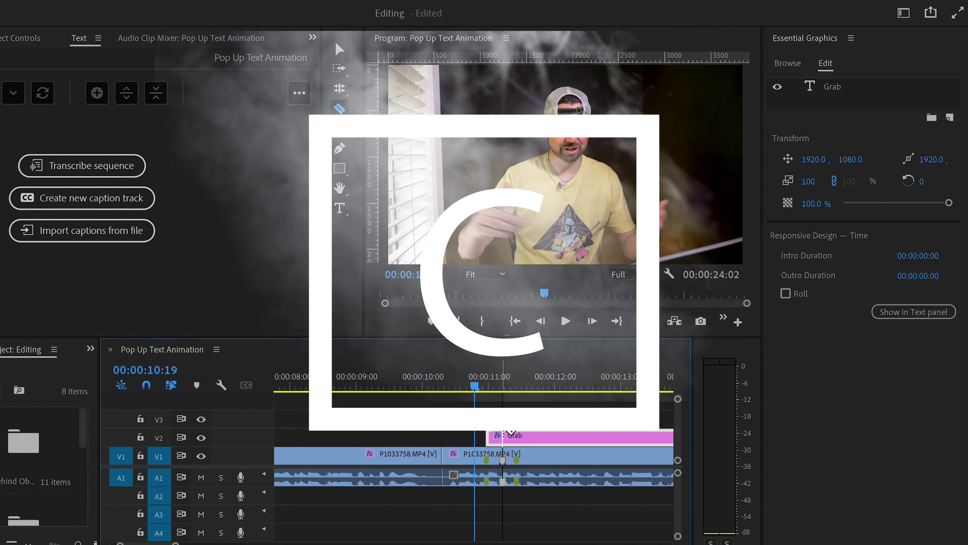
{"action": "key", "text": "v"}
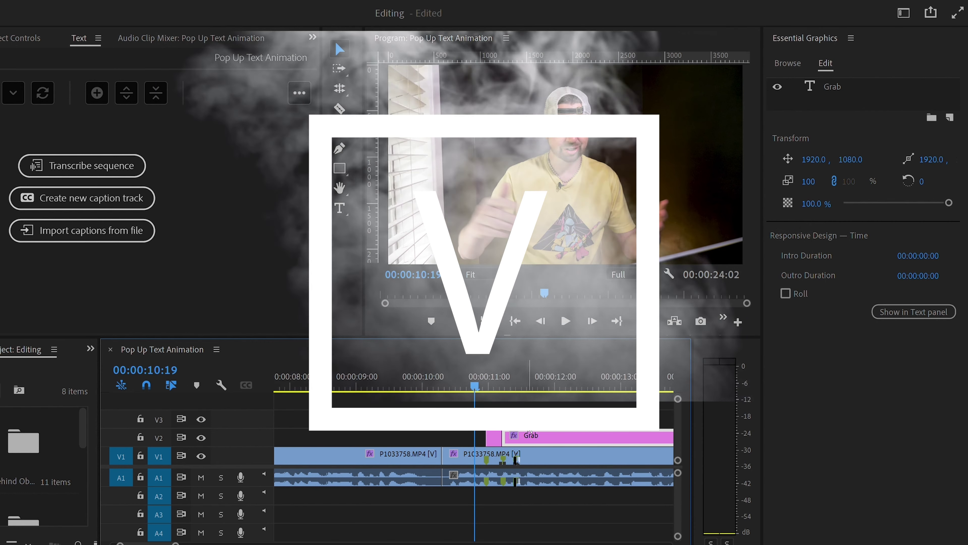
{"action": "key", "text": "Delete"}
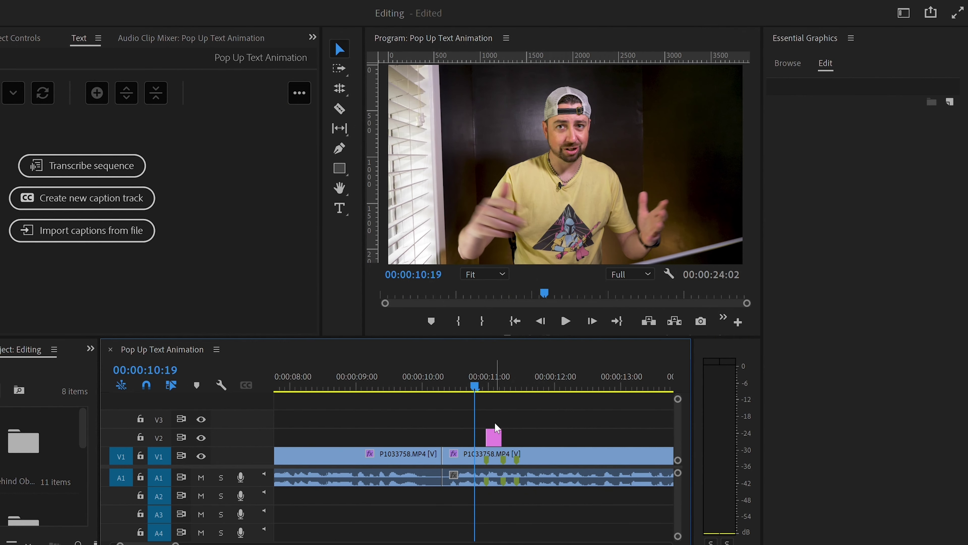
{"action": "left_click", "coordinate": [492, 377]}
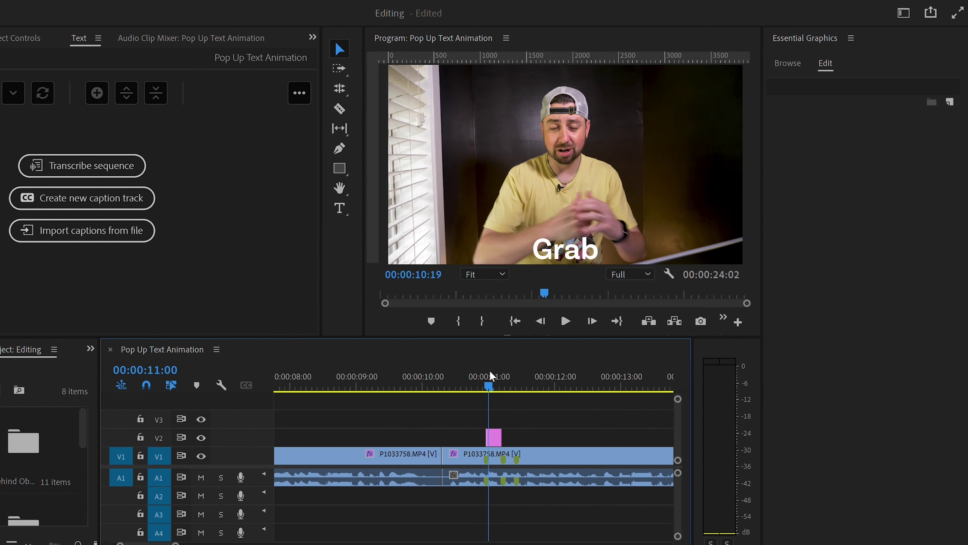
Alt-drag a copy of the Grab clip right after the original, spanning 11:05–11:10, and check its timing.
{"action": "left_click", "coordinate": [495, 428]}
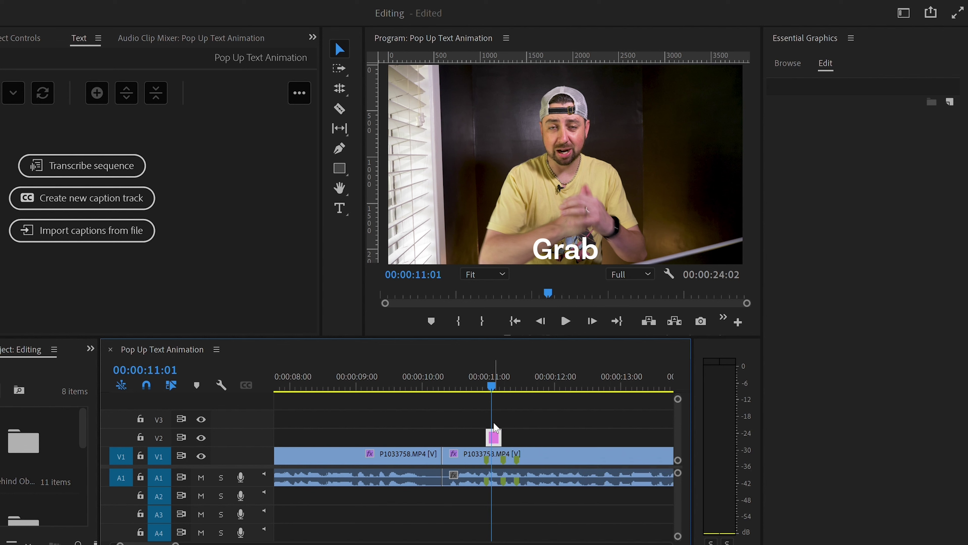
{"action": "left_click_drag", "start_coordinate": [494, 428], "coordinate": [511, 421]}
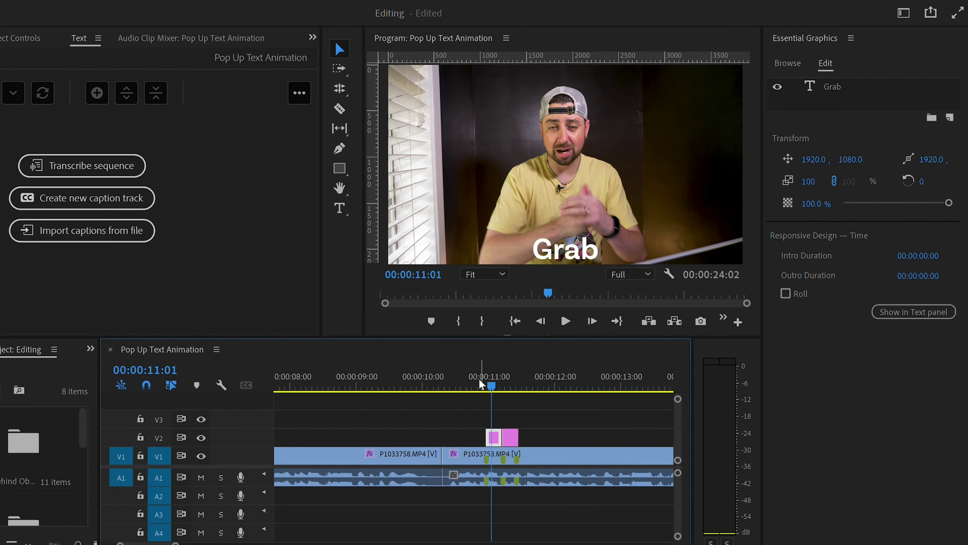
{"action": "mouse_move", "coordinate": [490, 368]}
{"action": "left_mouse_down"}
{"action": "mouse_move", "coordinate": [502, 368]}
{"action": "mouse_move", "coordinate": [494, 367]}
{"action": "left_mouse_up"}
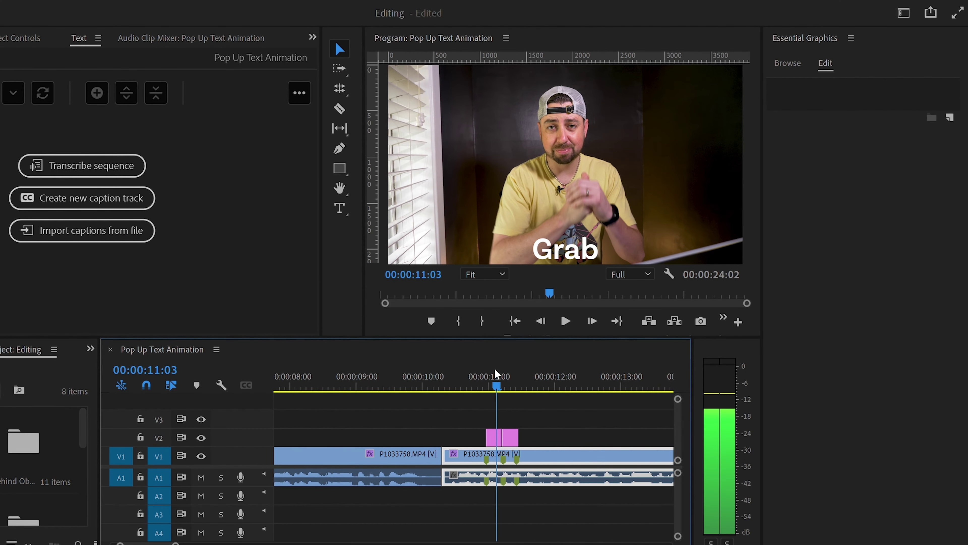
{"action": "key", "text": "space"}
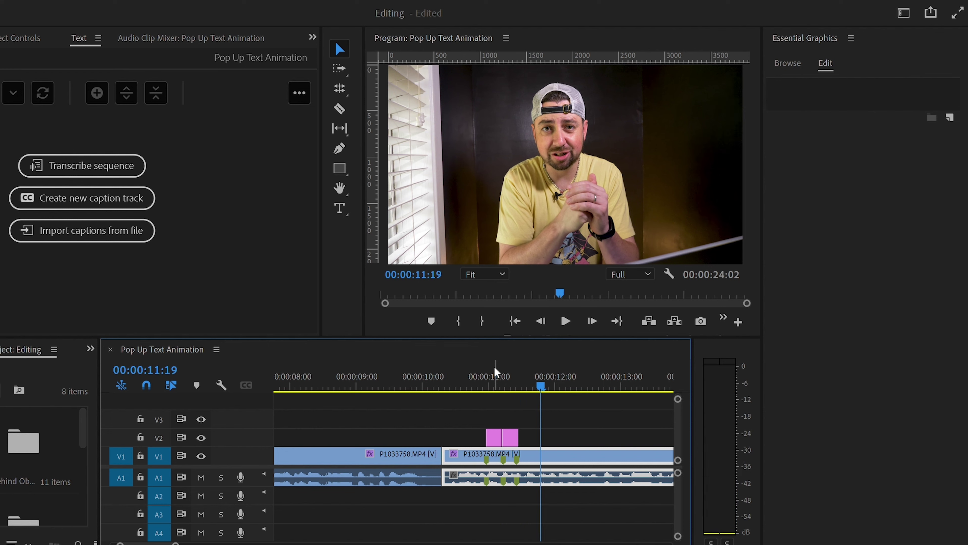
{"action": "left_click", "coordinate": [510, 367]}
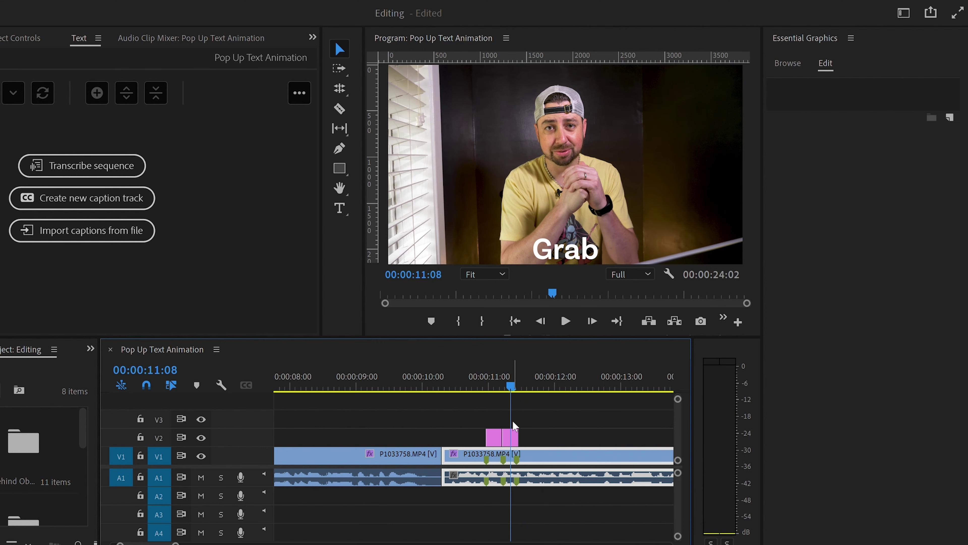
{"action": "left_click", "coordinate": [511, 437]}
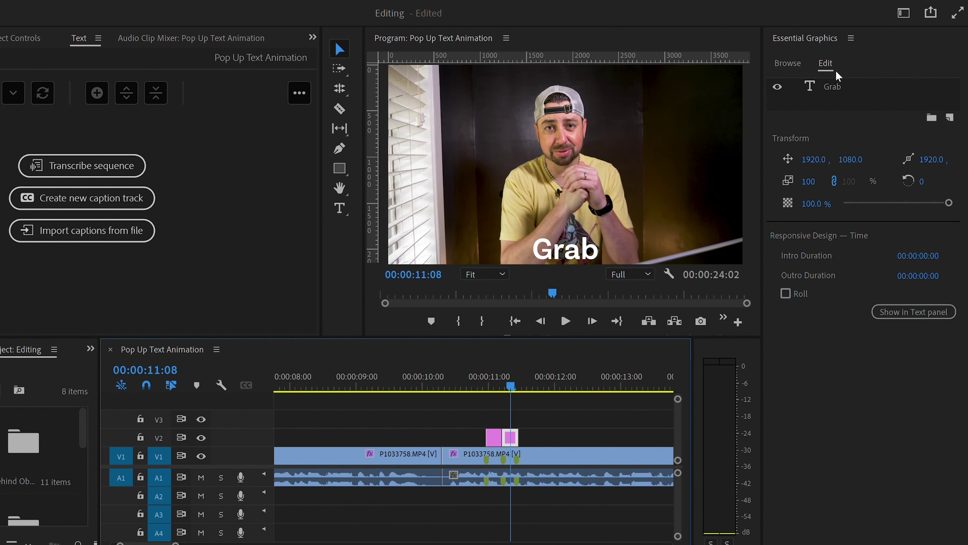
Add 'People's' to the second caption, centre it horizontally, and lengthen that clip slightly.
{"action": "left_click", "coordinate": [835, 81]}
{"action": "key", "text": "t"}
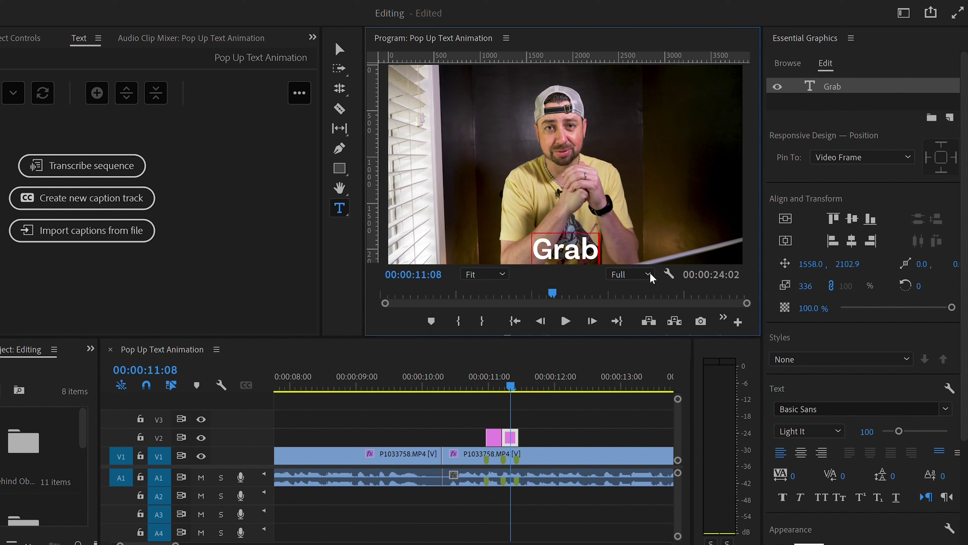
{"action": "type", "text": "Pe"}
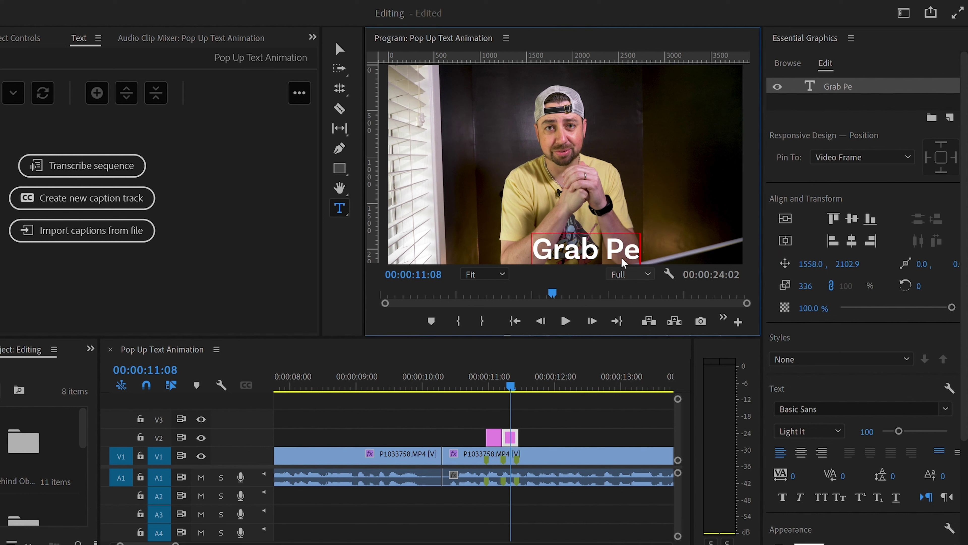
{"action": "type", "text": "ople's"}
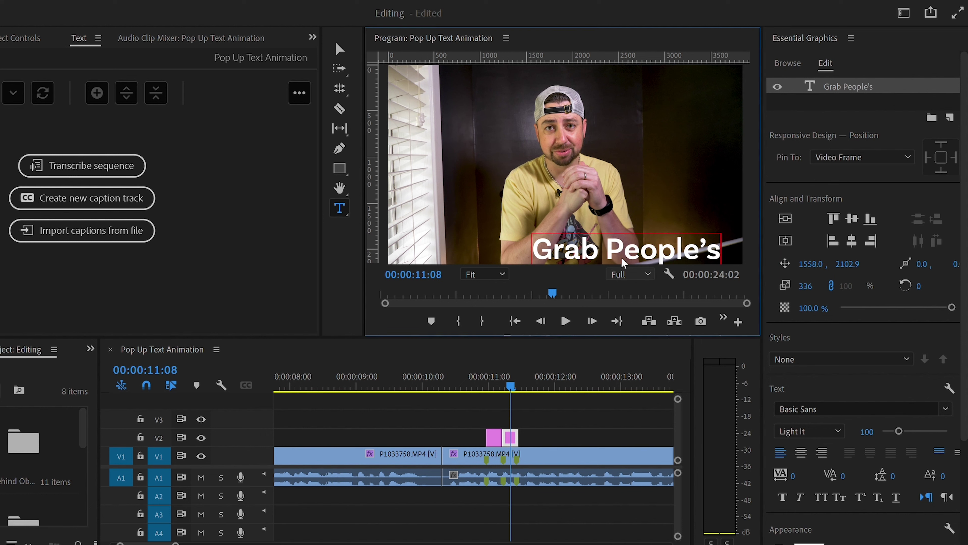
{"action": "left_click", "coordinate": [783, 229]}
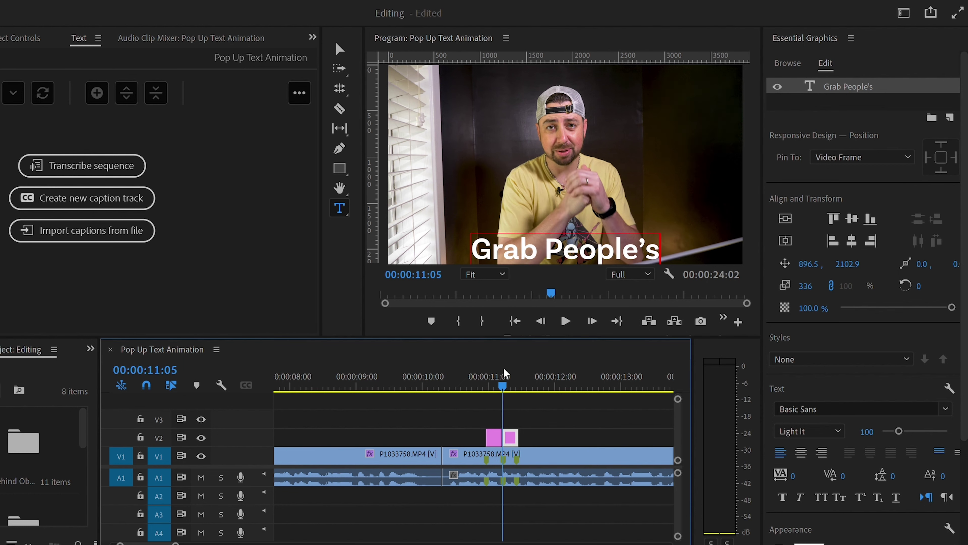
{"action": "left_click", "coordinate": [482, 372]}
{"action": "key", "text": "space"}
{"action": "key", "text": "space"}
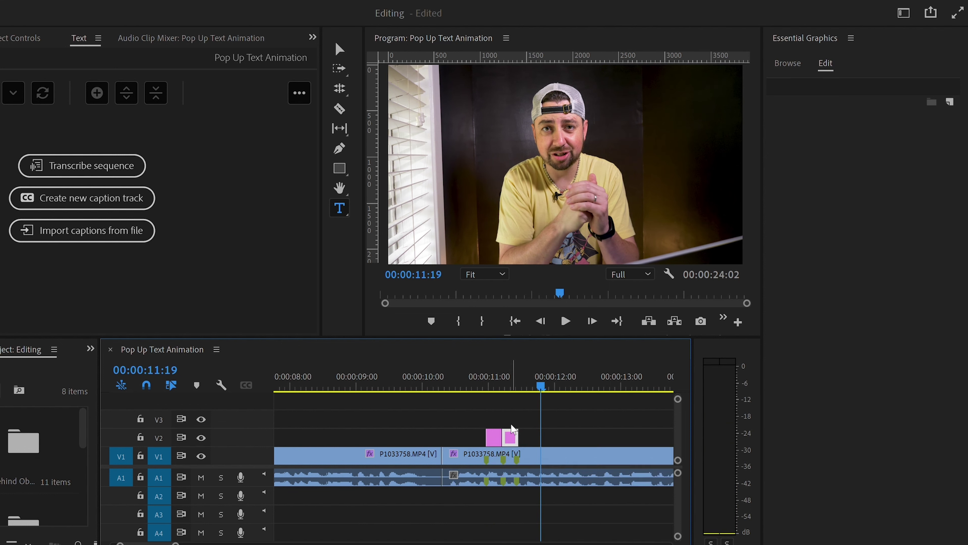
{"action": "left_click_drag", "start_coordinate": [520, 432], "coordinate": [534, 432]}
{"action": "key", "text": "Left"}
{"action": "key", "text": "Left"}
{"action": "key", "text": "Left"}
{"action": "key", "text": "Left"}
{"action": "key", "text": "Left"}
{"action": "key", "text": "Left"}
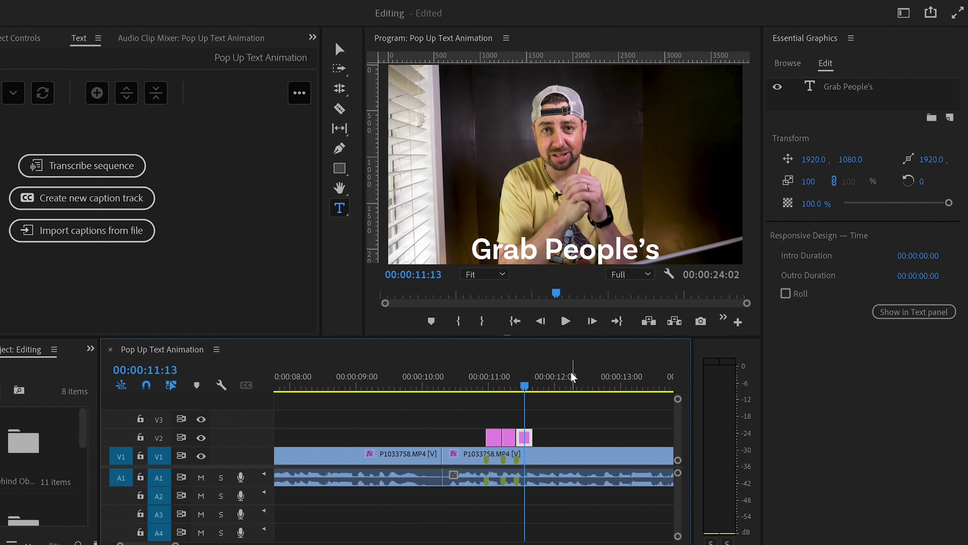
Extend the third caption to read 'Grab People's Attention' and centre it horizontally.
{"action": "left_click", "coordinate": [854, 77]}
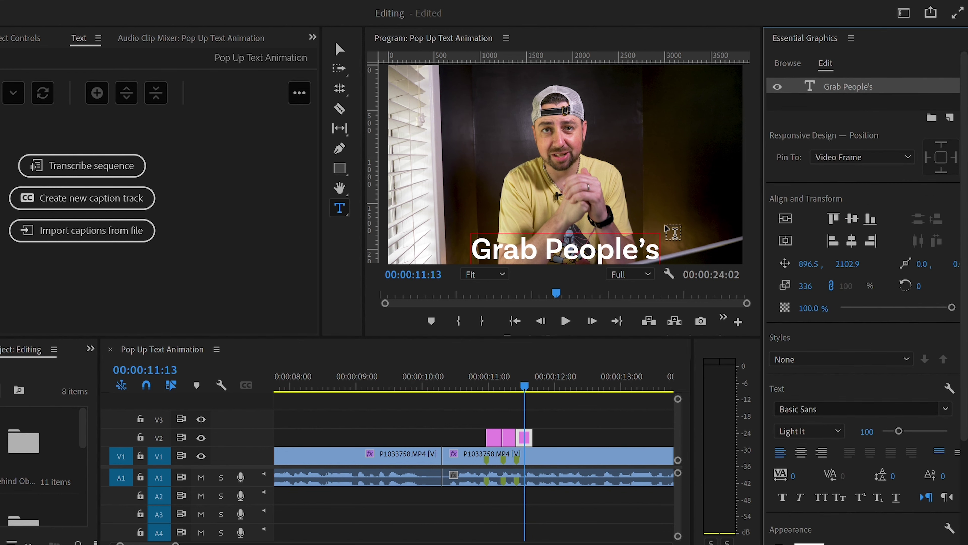
{"action": "left_click", "coordinate": [658, 234]}
{"action": "type", "text": "Attention"}
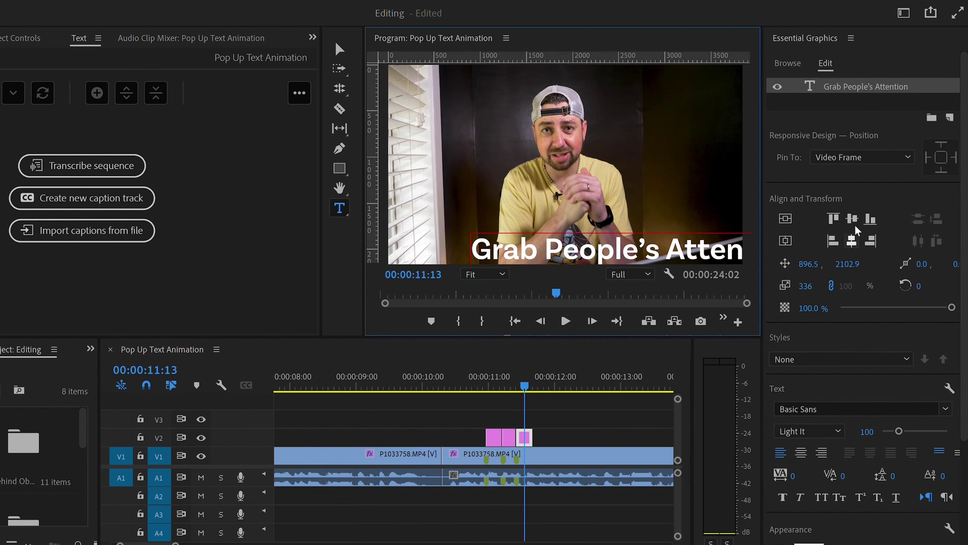
{"action": "left_click", "coordinate": [789, 225]}
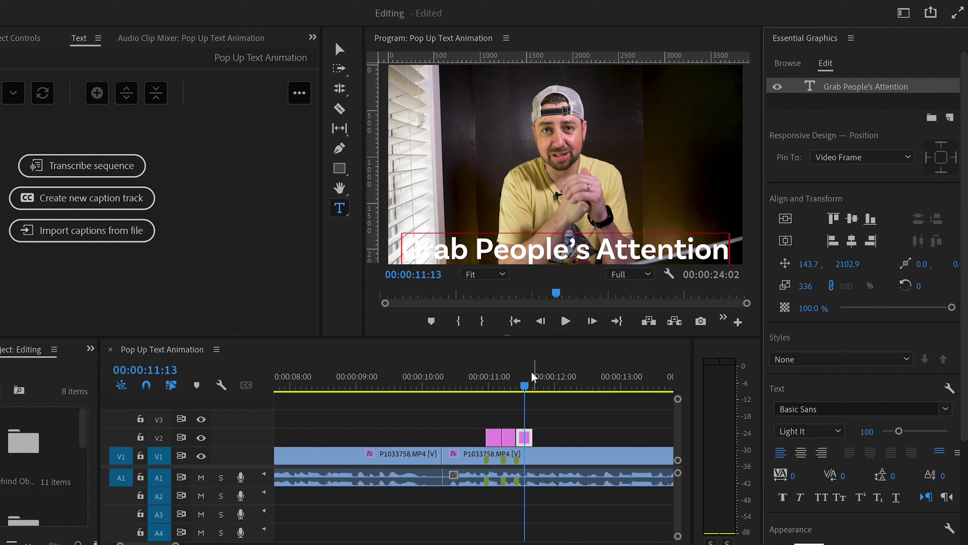
{"action": "left_click_drag", "start_coordinate": [519, 376], "coordinate": [482, 376]}
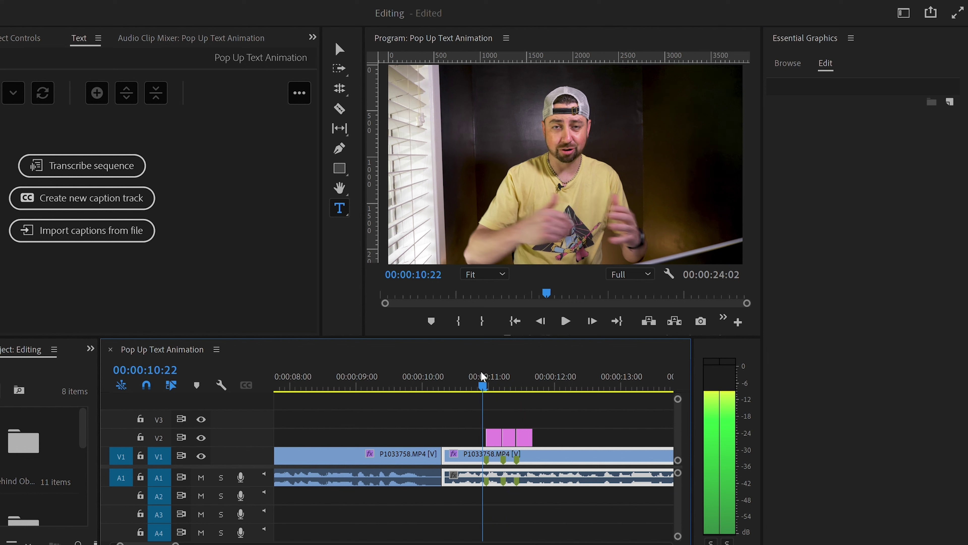
Play back from 10:22 and add a clip marker at 12:18 for the next word.
{"action": "key", "text": "equal"}
{"action": "key", "text": "equal"}
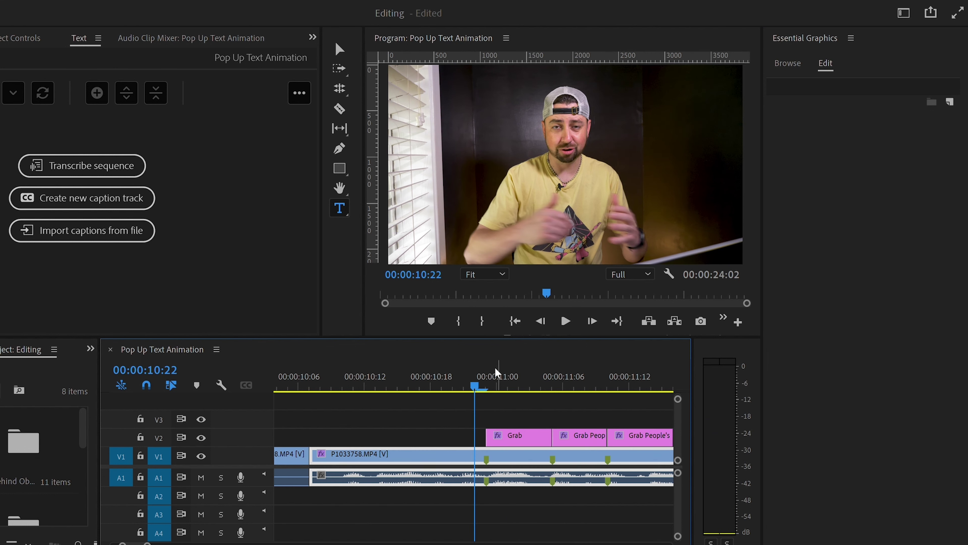
{"action": "key", "text": "space"}
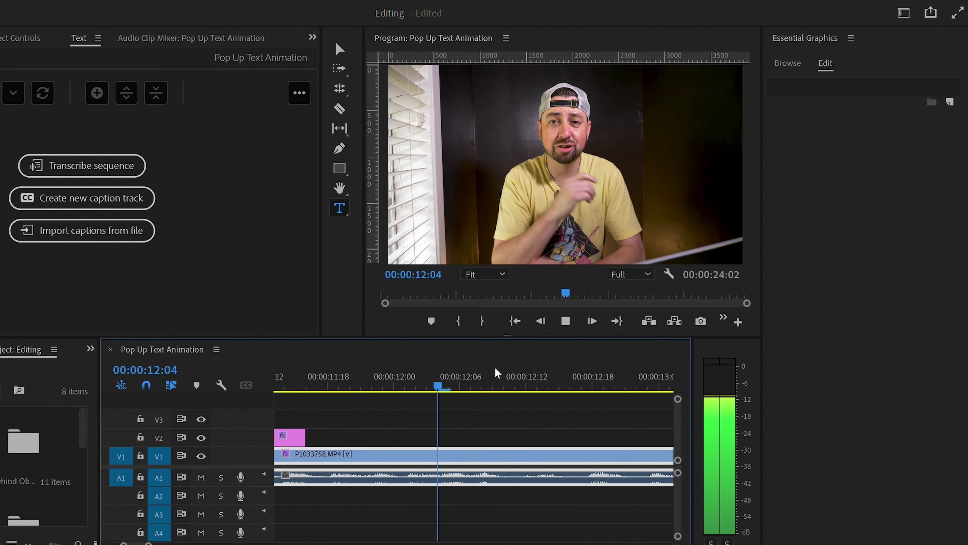
{"action": "key", "text": "space"}
{"action": "key", "text": "minus"}
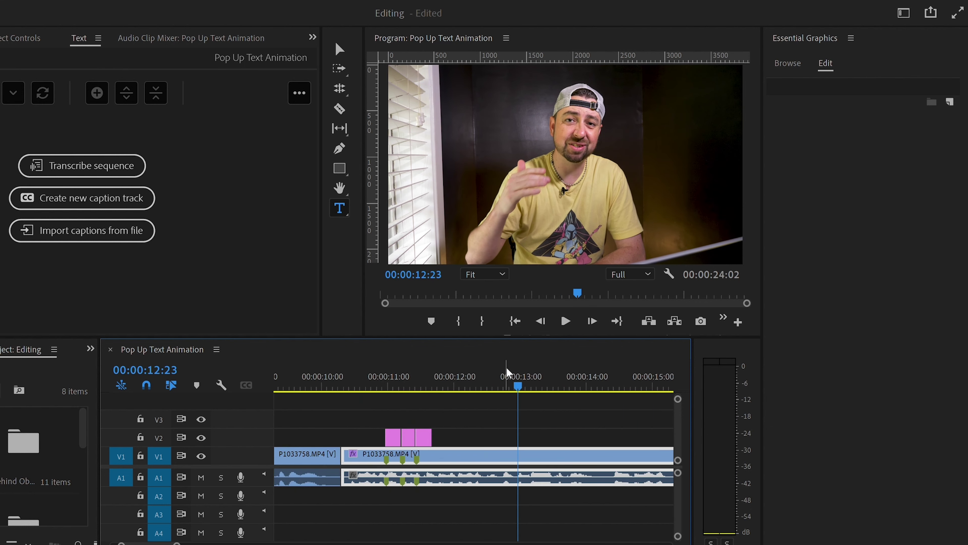
{"action": "left_click_drag", "start_coordinate": [506, 372], "coordinate": [377, 370]}
{"action": "key", "text": "space"}
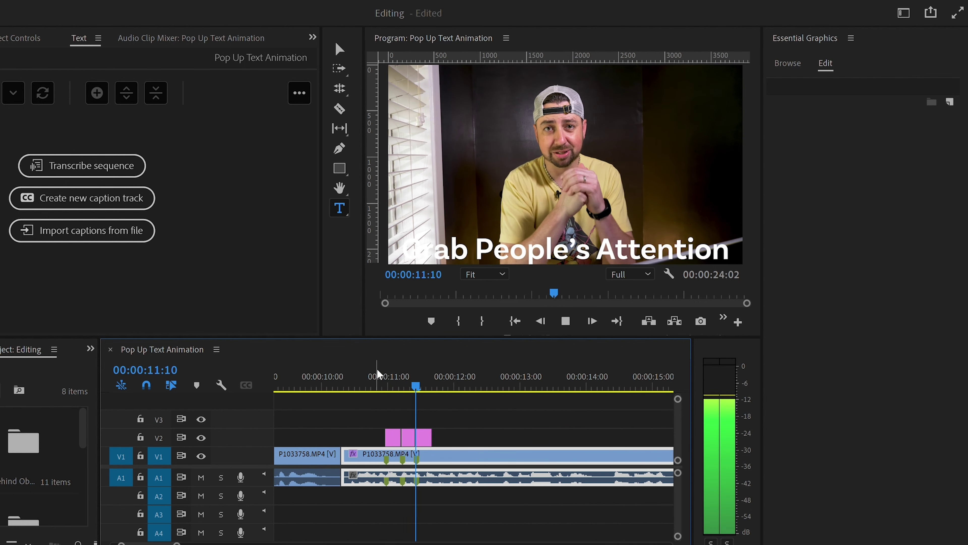
{"action": "key", "text": "space"}
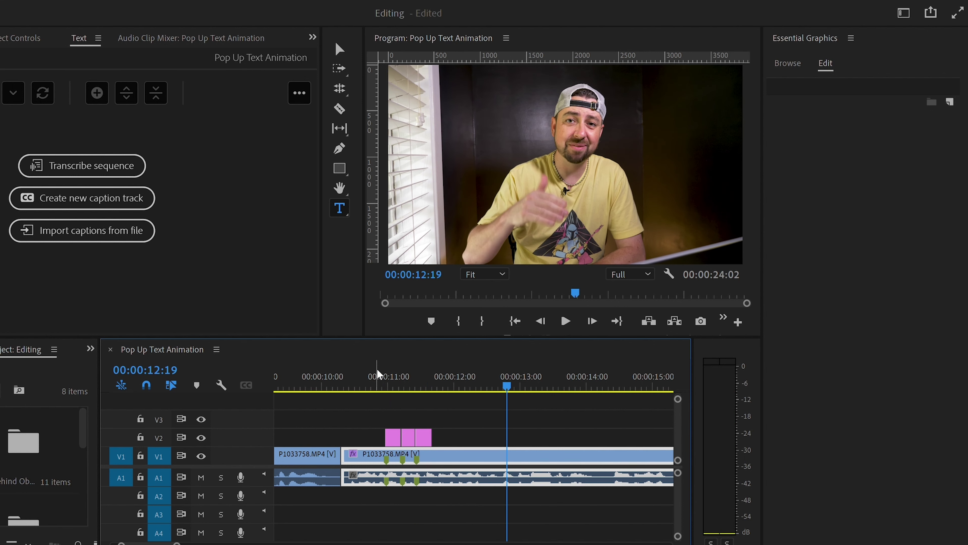
{"action": "key", "text": "Left"}
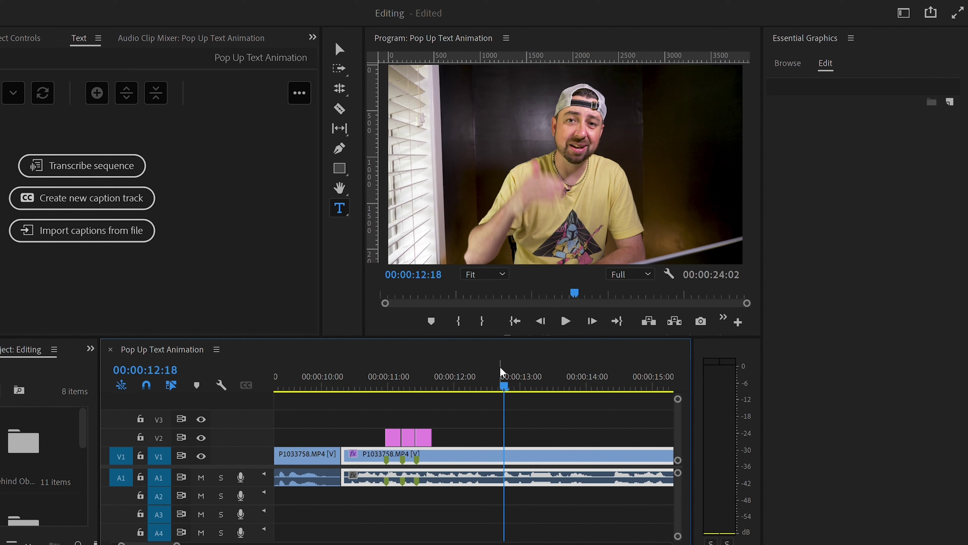
{"action": "key", "text": "m"}
Add another marker around 13:14–13:18 and play back the newly marked section.
{"action": "key", "text": "space"}
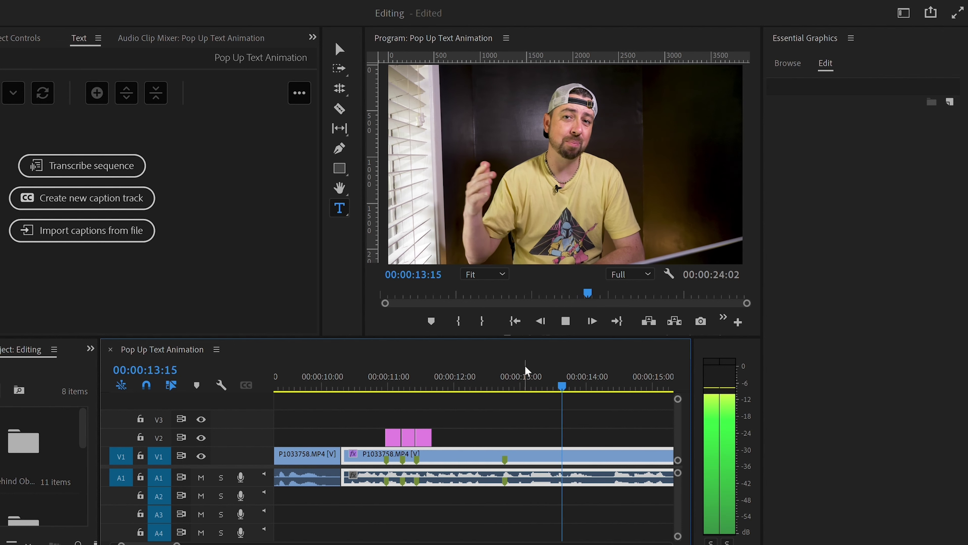
{"action": "left_click", "coordinate": [558, 366]}
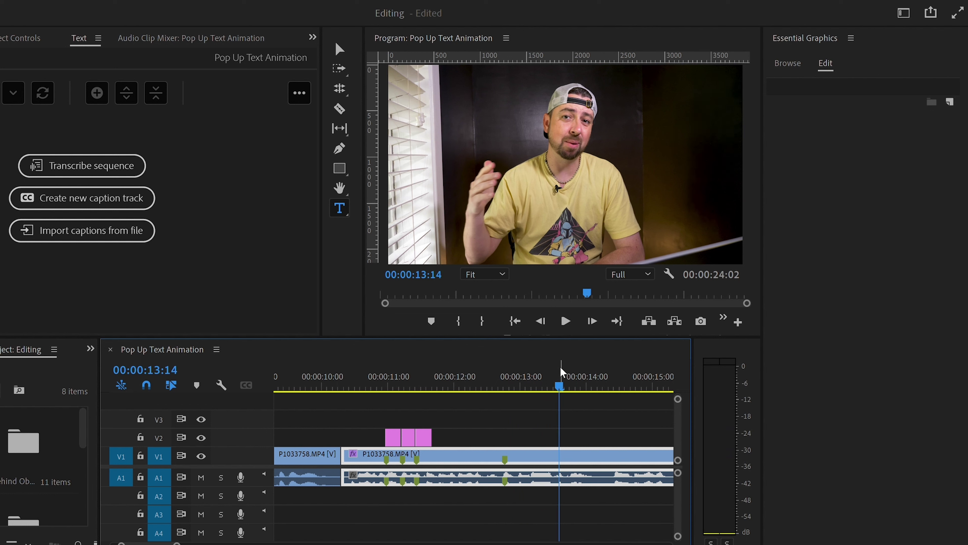
{"action": "key", "text": "Right"}
{"action": "key", "text": "Right"}
{"action": "key", "text": "Right"}
{"action": "key", "text": "Right"}
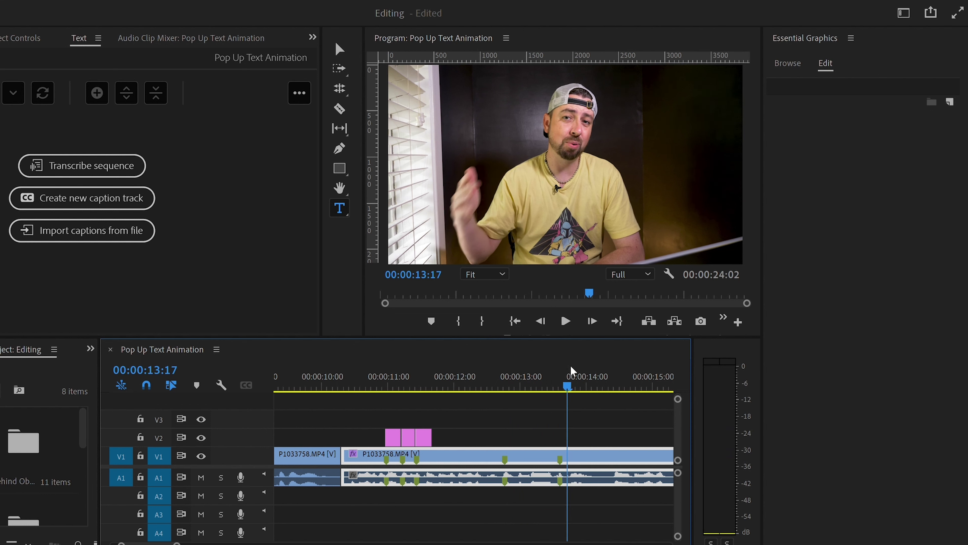
{"action": "key", "text": "m"}
{"action": "left_click_drag", "start_coordinate": [572, 366], "coordinate": [509, 365]}
{"action": "key", "text": "space"}
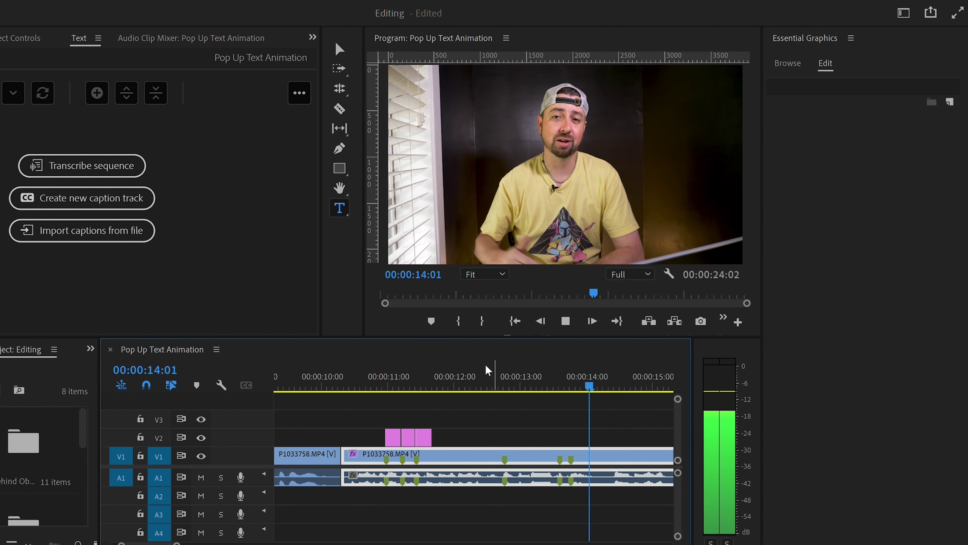
{"action": "left_click", "coordinate": [410, 367]}
Copy the Grab title to the 12:18 marker, retype it as 'EMPHASIZE', centre it, and preview.
{"action": "left_click", "coordinate": [405, 377]}
{"action": "left_click", "coordinate": [397, 376]}
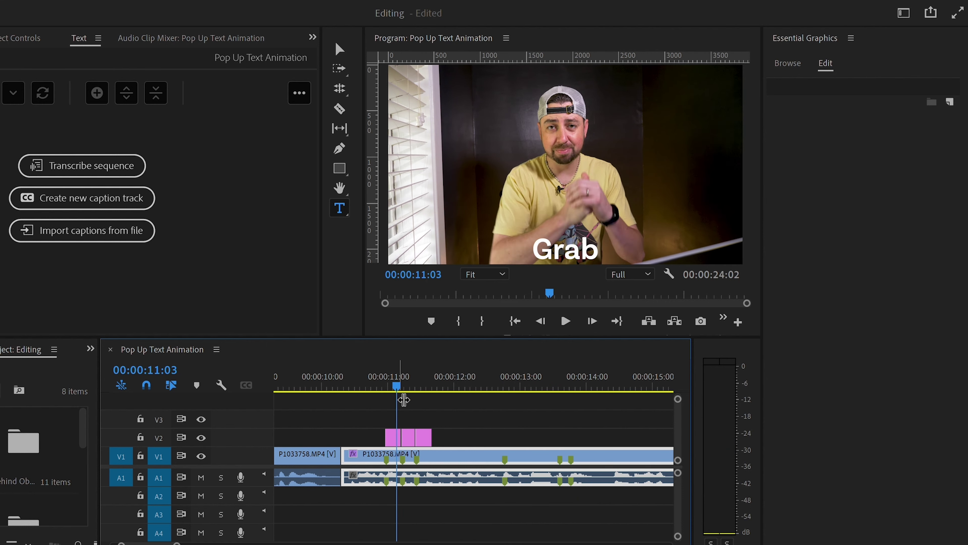
{"action": "left_click_drag", "start_coordinate": [394, 434], "coordinate": [521, 427]}
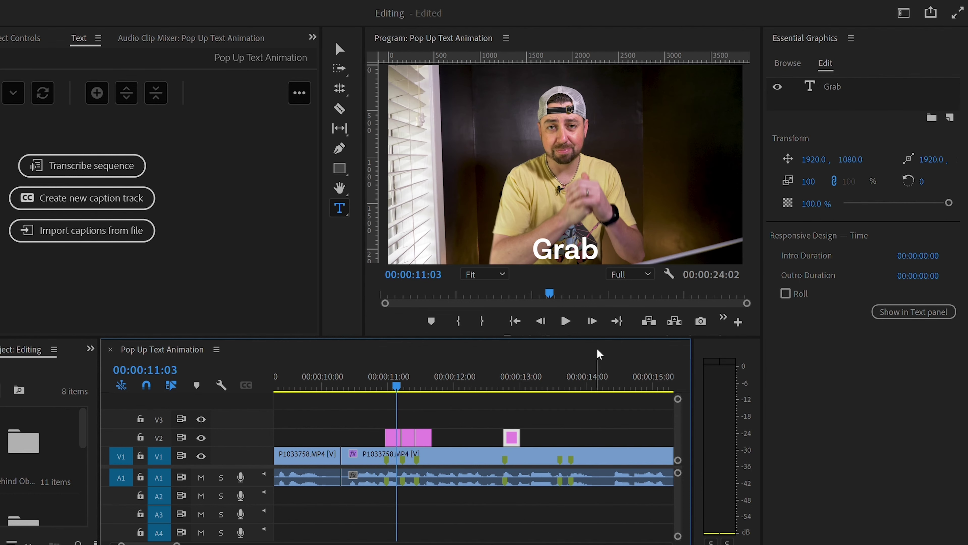
{"action": "left_click", "coordinate": [833, 89]}
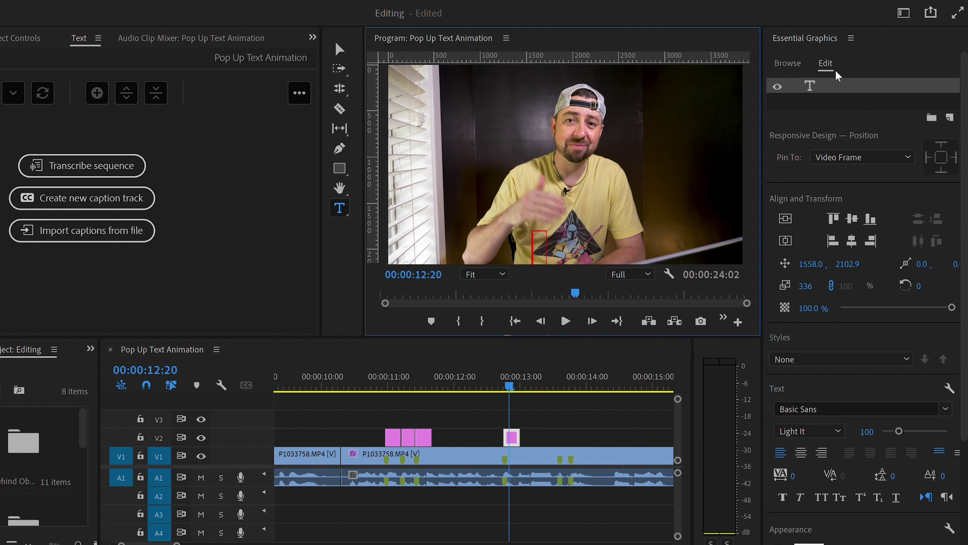
{"action": "type", "text": "EM"}
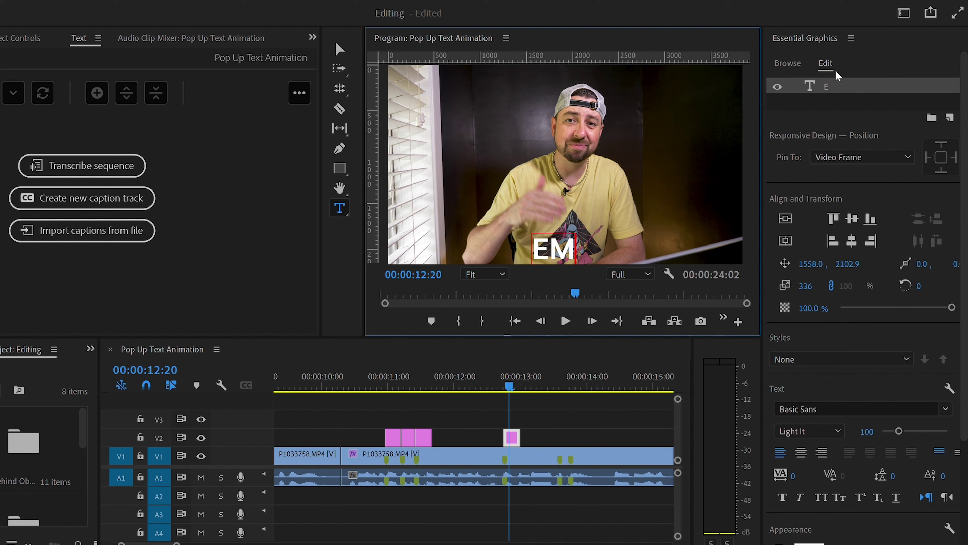
{"action": "type", "text": "PHASIZE"}
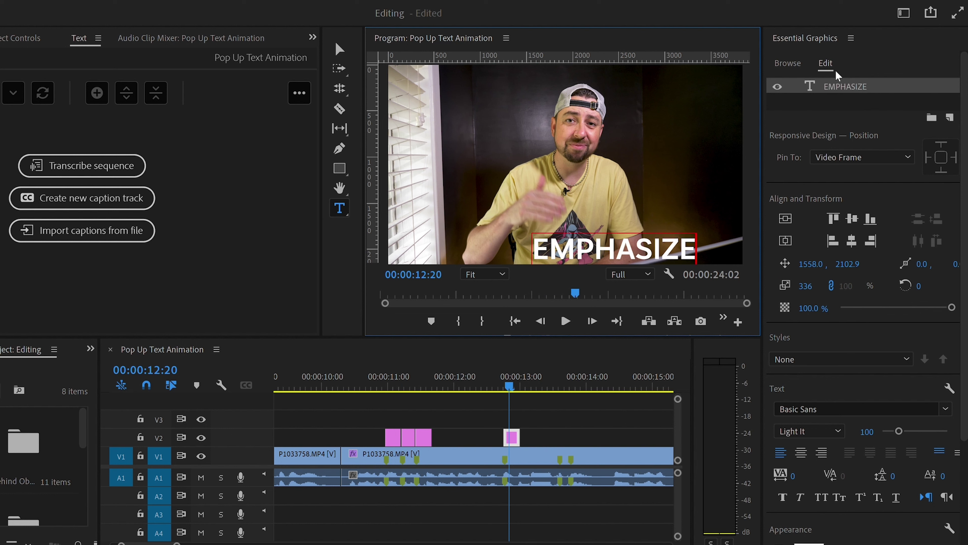
{"action": "left_click", "coordinate": [785, 240]}
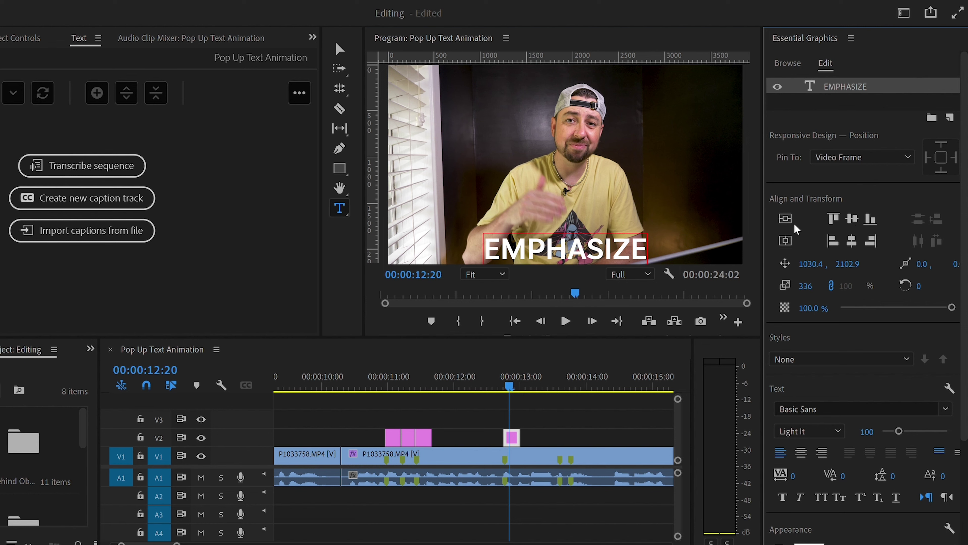
{"action": "left_click", "coordinate": [503, 378]}
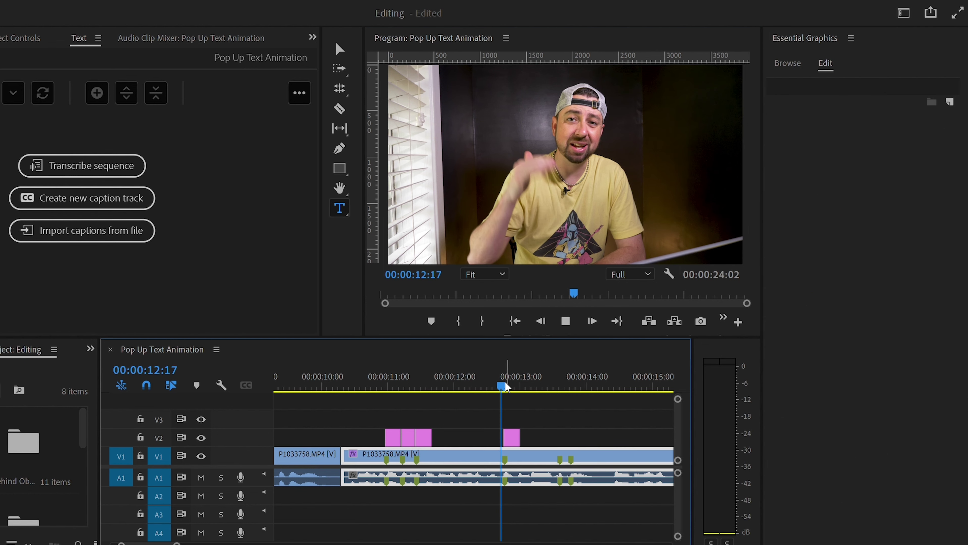
{"action": "key", "text": "space"}
{"action": "key", "text": "space"}
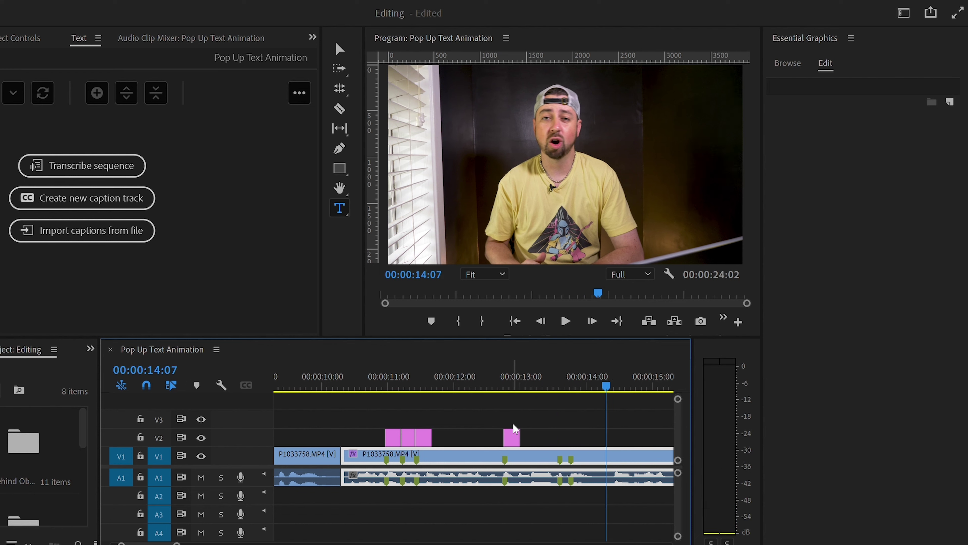
Lengthen the EMPHASIZE clip 11 frames, add an 'EMPHASIZE A' copy after it, and move its Position X from 1030.4 to 895.4.
{"action": "left_click_drag", "start_coordinate": [519, 437], "coordinate": [596, 426]}
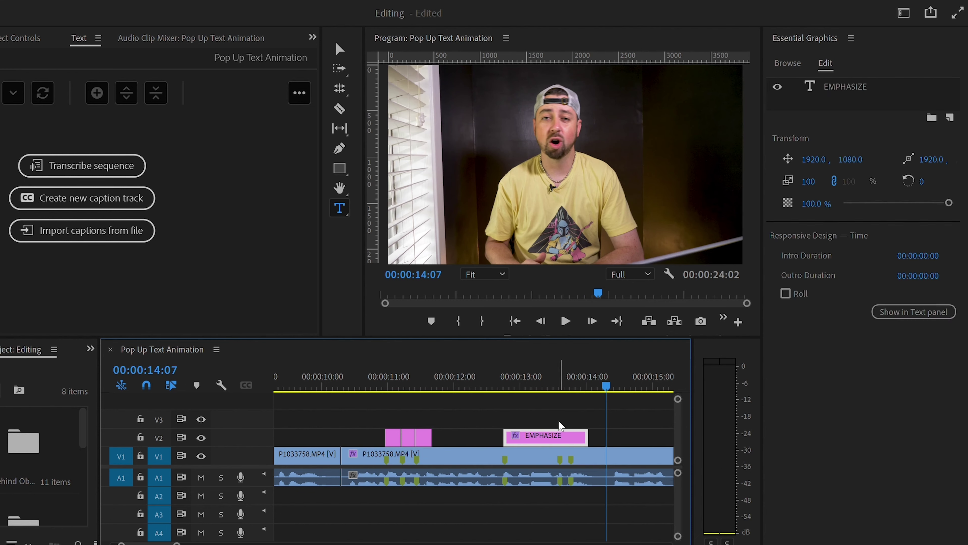
{"action": "left_click_drag", "start_coordinate": [553, 430], "coordinate": [635, 426]}
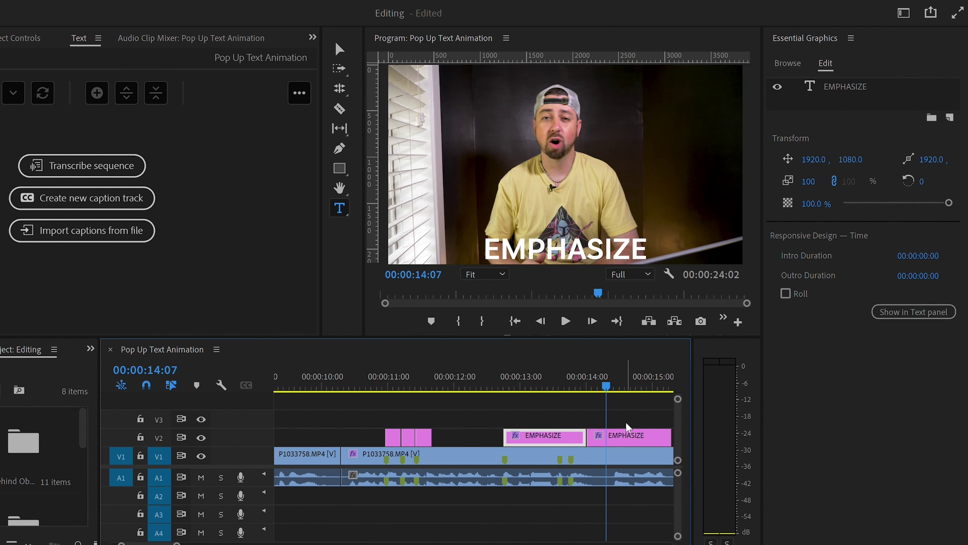
{"action": "left_click", "coordinate": [619, 246]}
{"action": "double_click", "coordinate": [639, 247]}
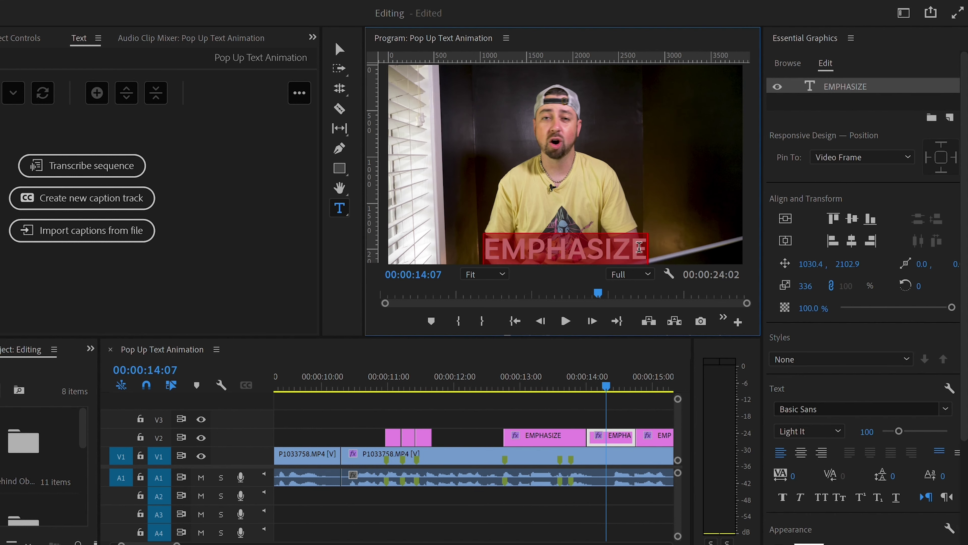
{"action": "left_click", "coordinate": [644, 248]}
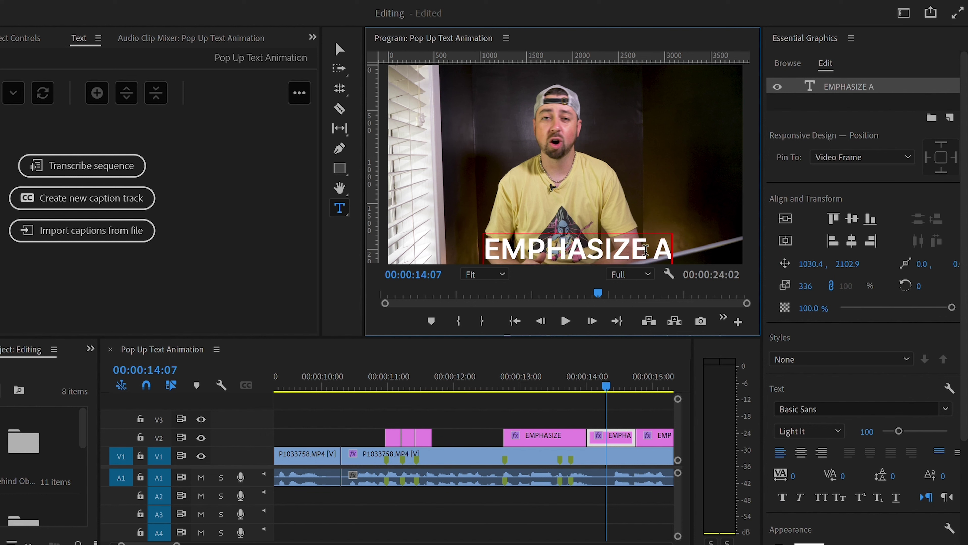
{"action": "left_click_drag", "start_coordinate": [811, 264], "coordinate": [798, 255]}
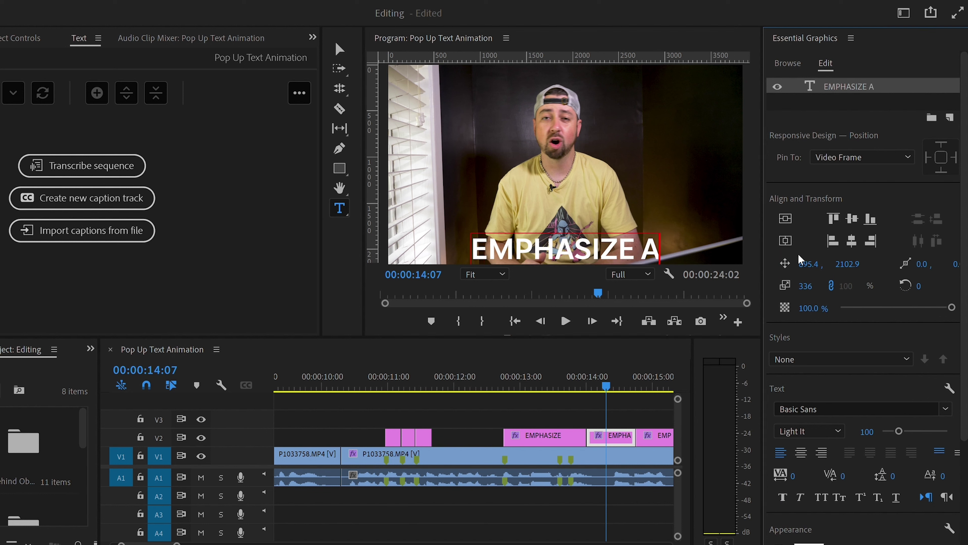
{"action": "left_click_drag", "start_coordinate": [625, 376], "coordinate": [649, 376]}
Retype the next V2 caption clip as 'EMPHASIZE A POINT' and centre it horizontally in the frame.
{"action": "left_click", "coordinate": [652, 428]}
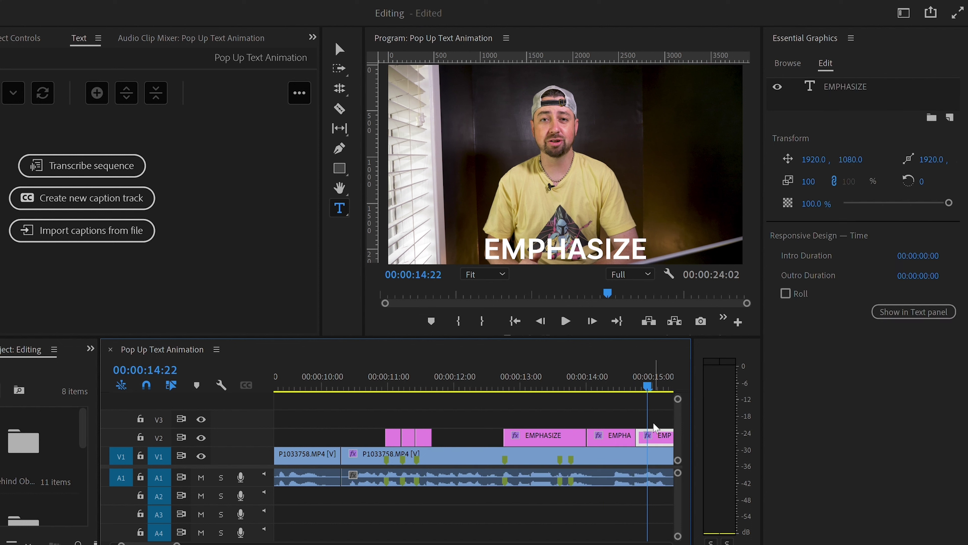
{"action": "left_click", "coordinate": [847, 76]}
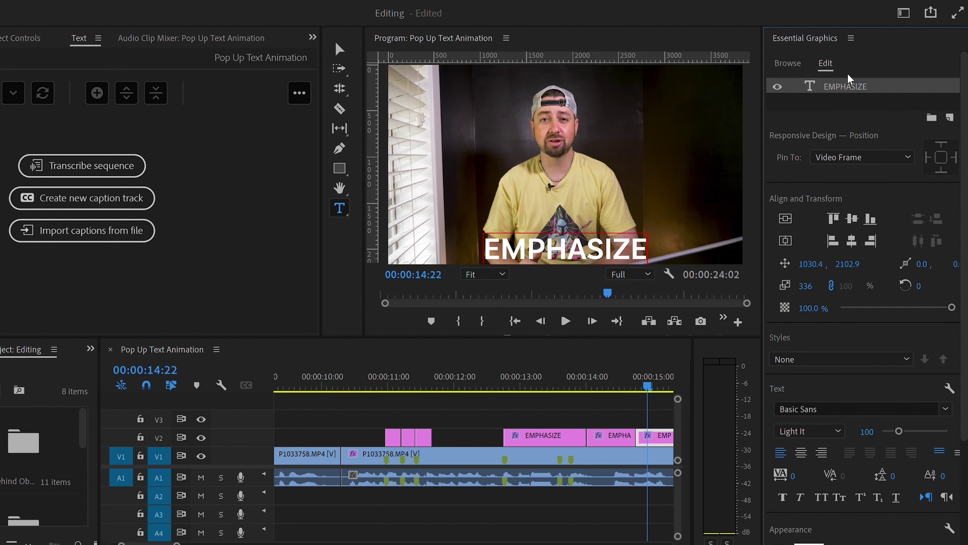
{"action": "key", "text": "ctrl+a"}
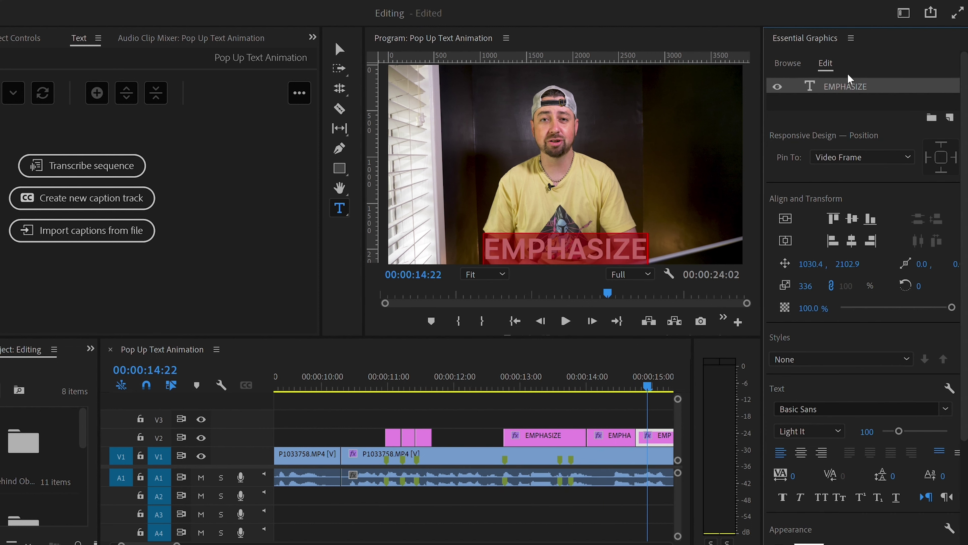
{"action": "type", "text": "EMPH"}
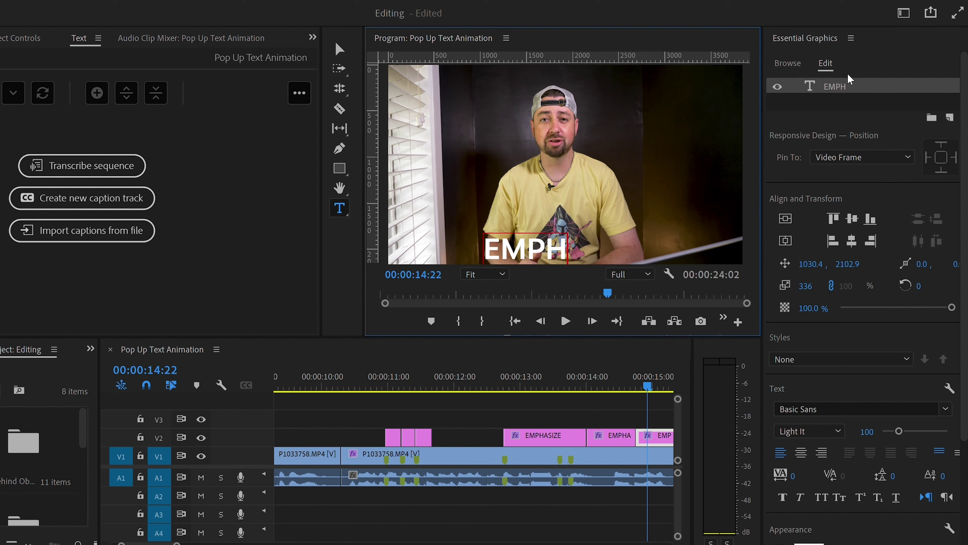
{"action": "type", "text": "ASIZE A"}
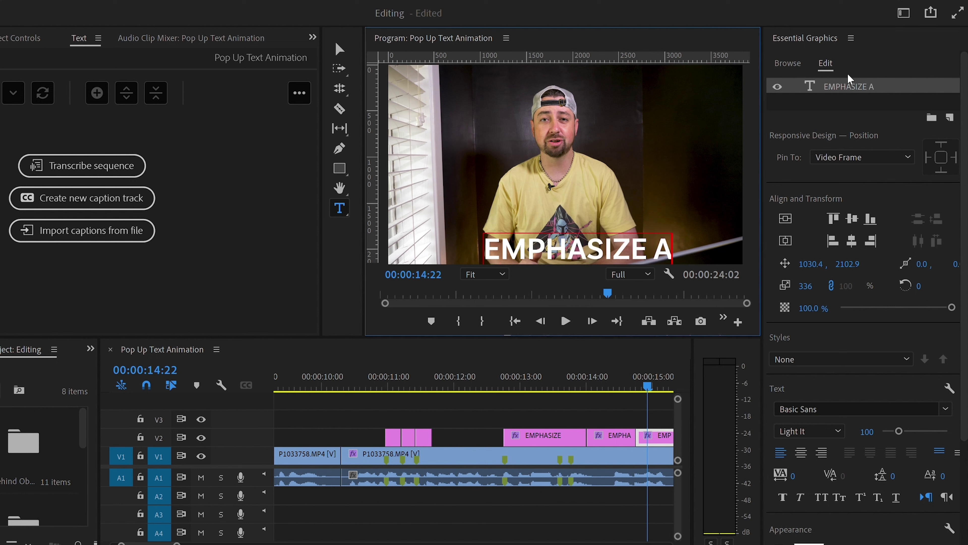
{"action": "type", "text": " POINT"}
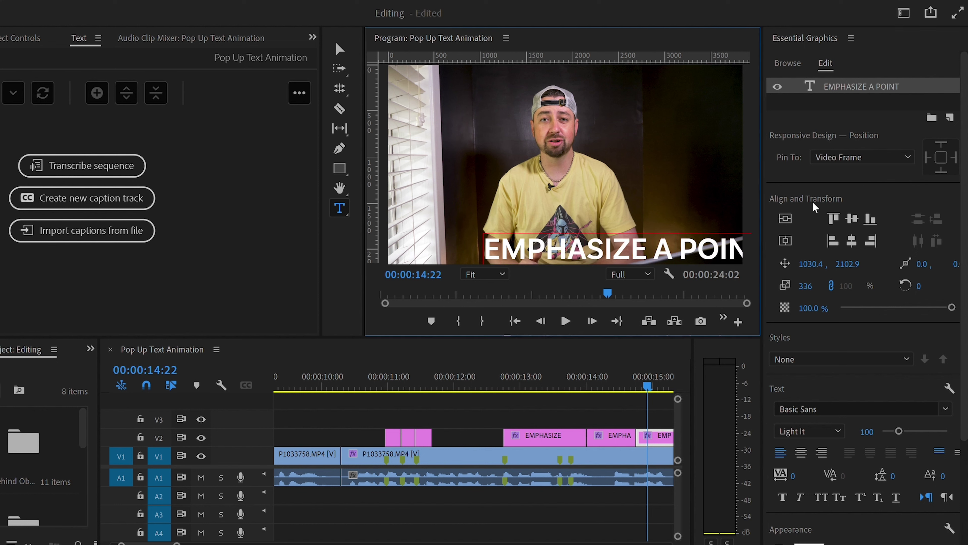
{"action": "left_click", "coordinate": [785, 219]}
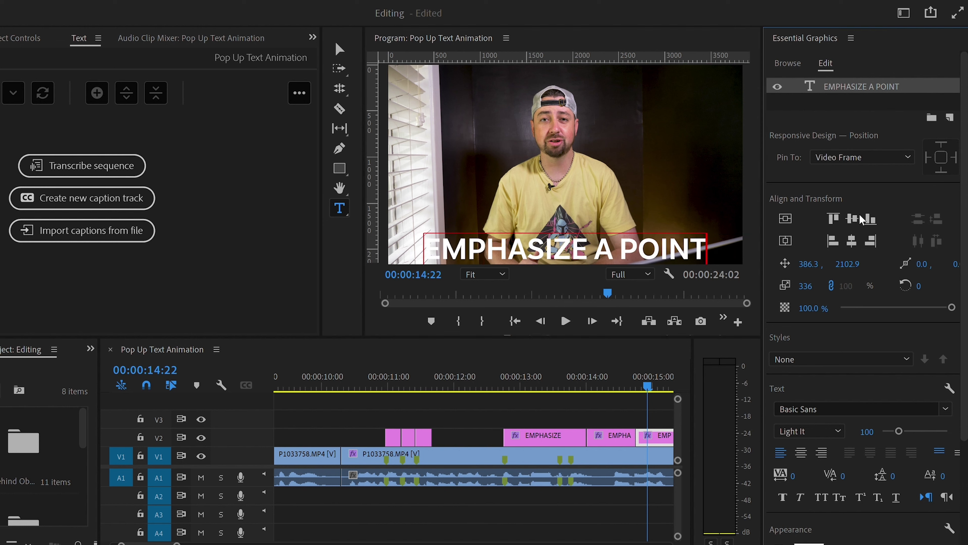
{"action": "left_click_drag", "start_coordinate": [643, 376], "coordinate": [497, 368]}
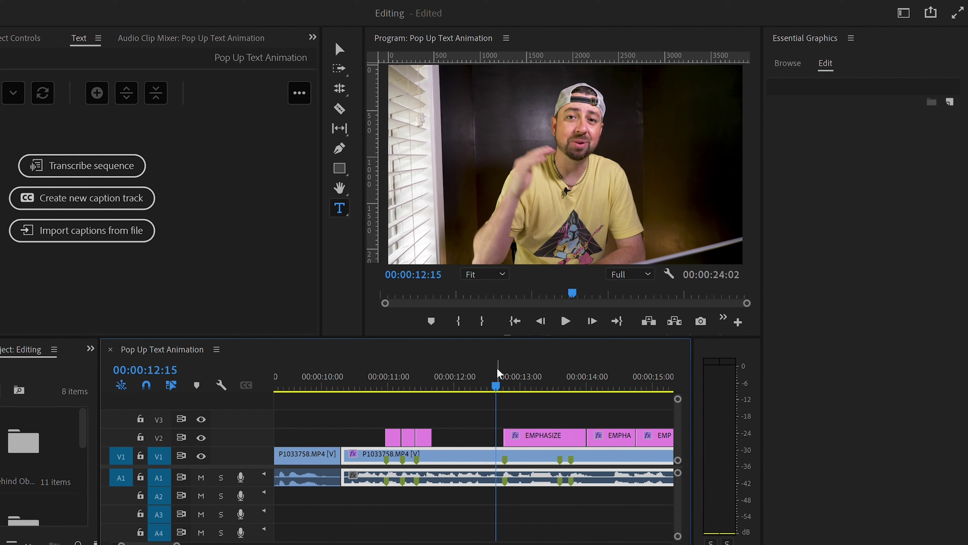
{"action": "key", "text": "space"}
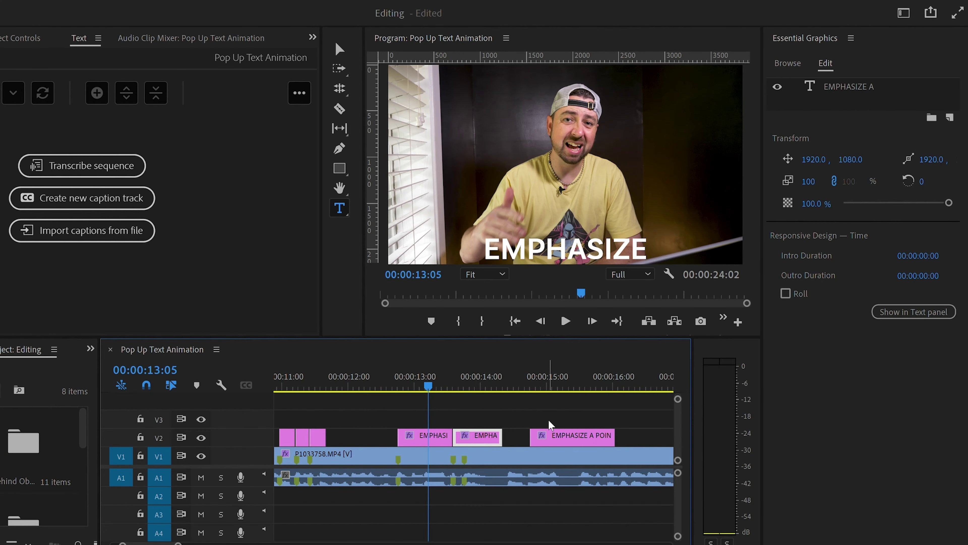
{"action": "left_click_drag", "start_coordinate": [550, 435], "coordinate": [484, 435]}
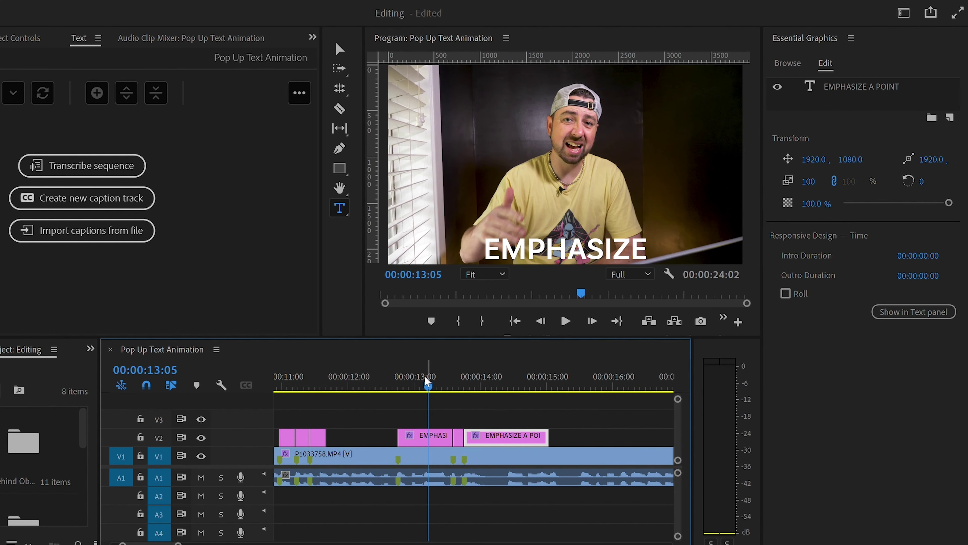
{"action": "left_click_drag", "start_coordinate": [425, 378], "coordinate": [398, 367]}
{"action": "key", "text": "space"}
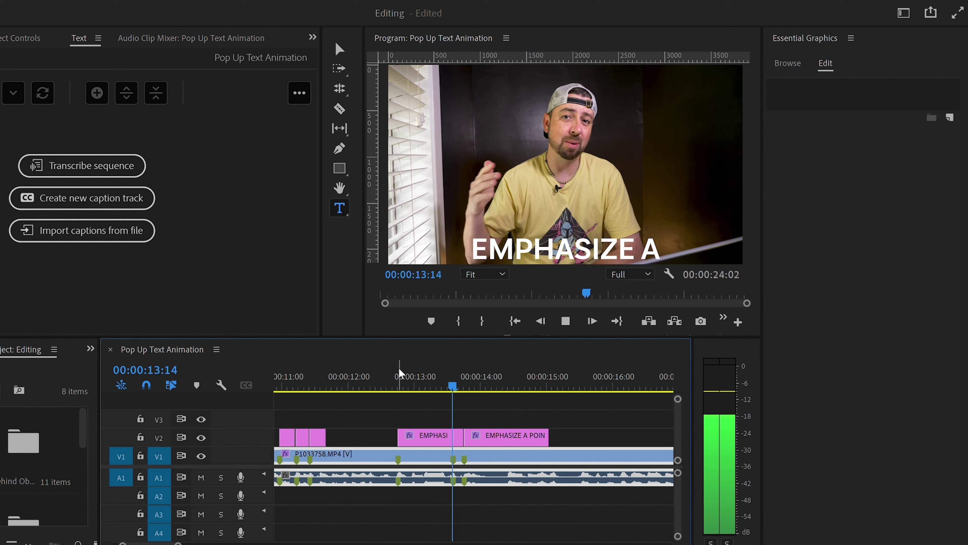
{"action": "key", "text": "space"}
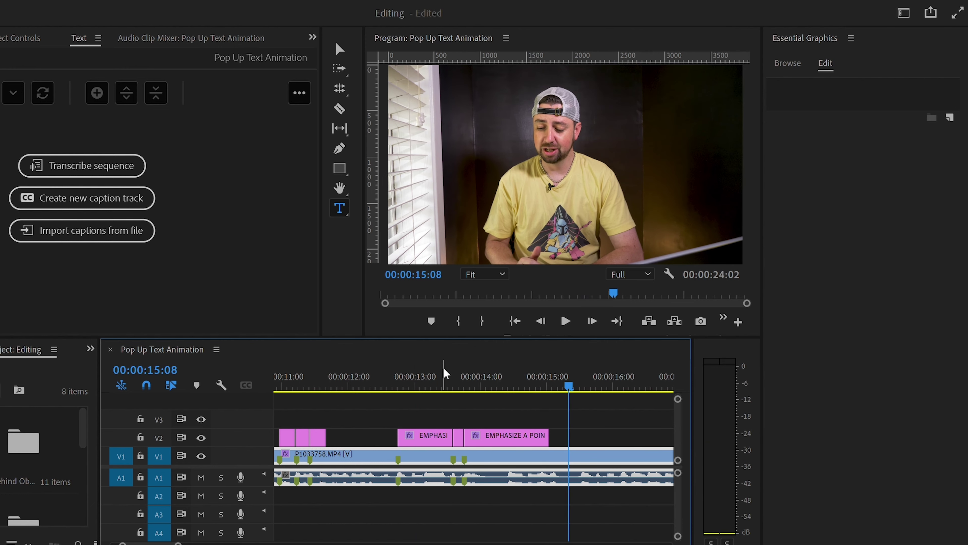
{"action": "left_click_drag", "start_coordinate": [444, 369], "coordinate": [458, 367]}
{"action": "key", "text": "ctrl+z"}
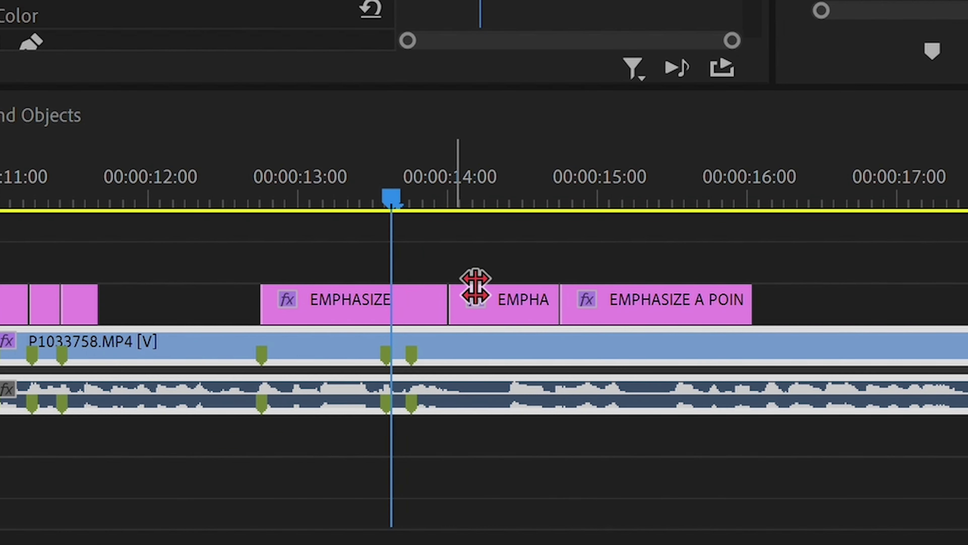
Roll the V2 cuts so EMPHA and EMPHASIZE A POINT start earlier, then play back from 12:15.
{"action": "mouse_move", "coordinate": [467, 287]}
{"action": "left_mouse_down"}
{"action": "mouse_move", "coordinate": [408, 288]}
{"action": "mouse_move", "coordinate": [439, 286]}
{"action": "left_mouse_up"}
{"action": "left_click_drag", "start_coordinate": [559, 275], "coordinate": [420, 282]}
{"action": "left_click_drag", "start_coordinate": [380, 154], "coordinate": [244, 154]}
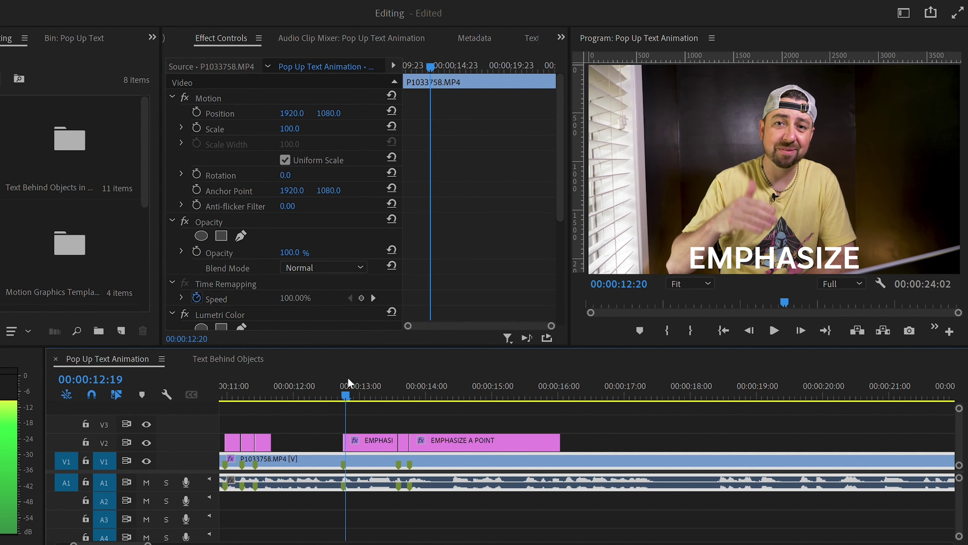
{"action": "key", "text": "space"}
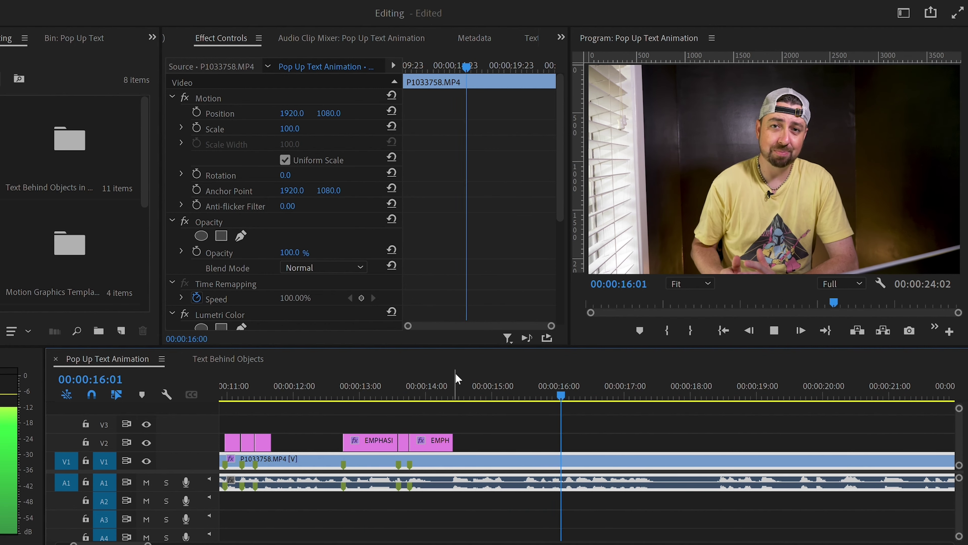
Move the playhead back to about 15:14 on the timeline ruler.
{"action": "left_click", "coordinate": [531, 376]}
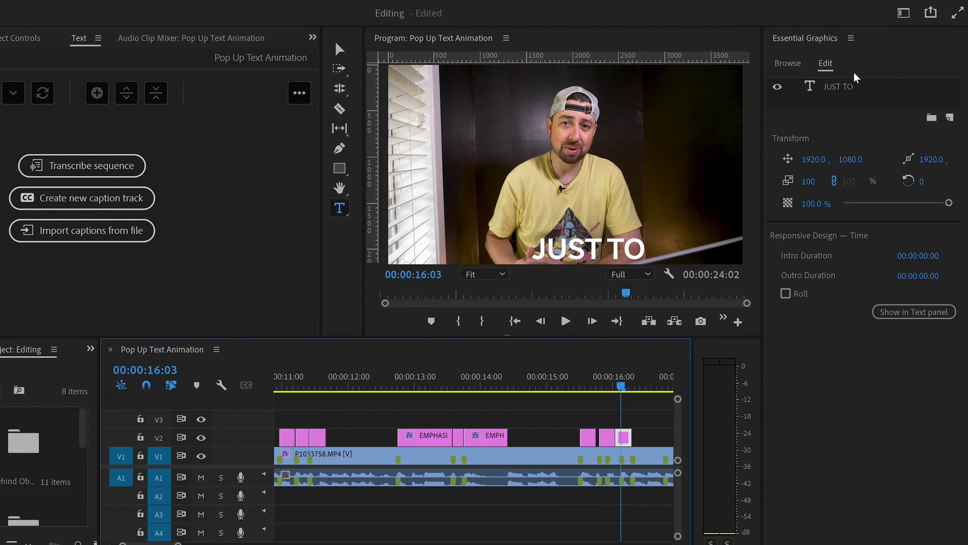
Type KEEP and PEOPLE into the new caption copies, then select the first JUST caption clip.
{"action": "type", "text": "KEEP"}
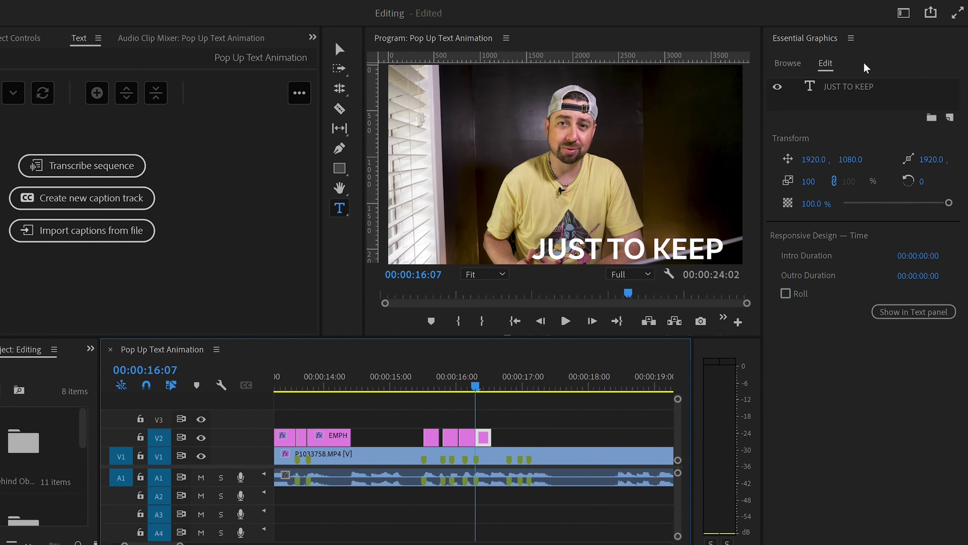
{"action": "type", "text": "PEOPLE"}
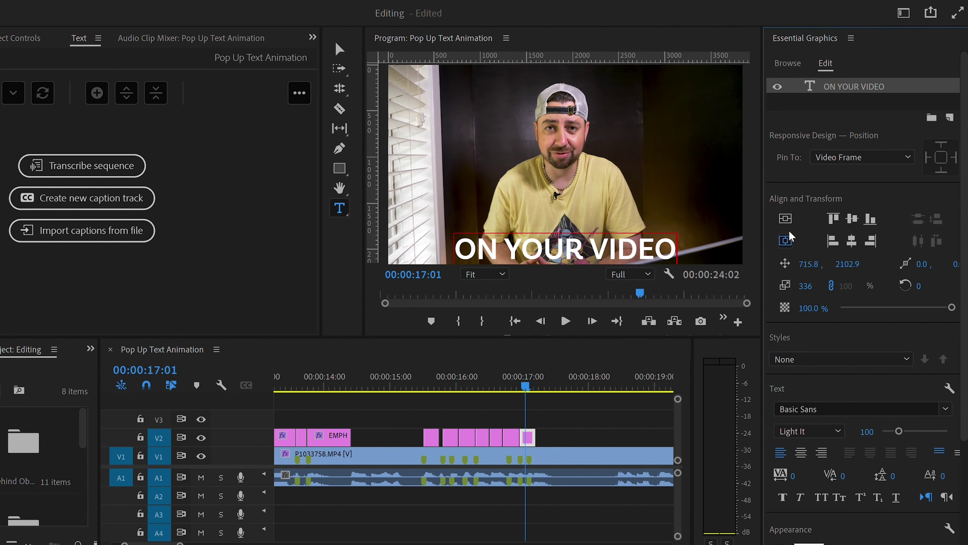
{"action": "left_click", "coordinate": [423, 372]}
{"action": "left_click", "coordinate": [423, 365]}
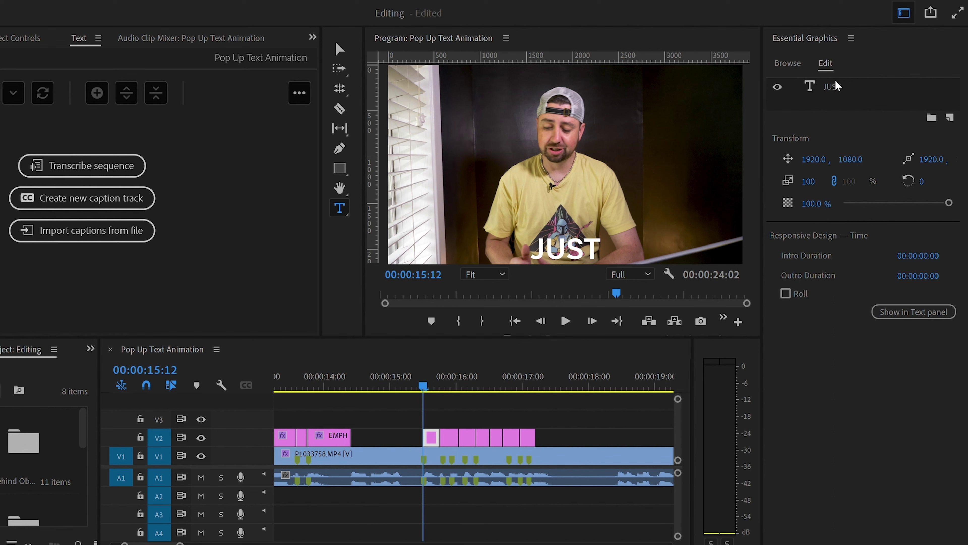
In the Editing workspace, lengthen the JUST clip and roll the later V2 cuts left so ENGAGED starts near 16:06.
{"action": "key", "text": "alt+shift+1"}
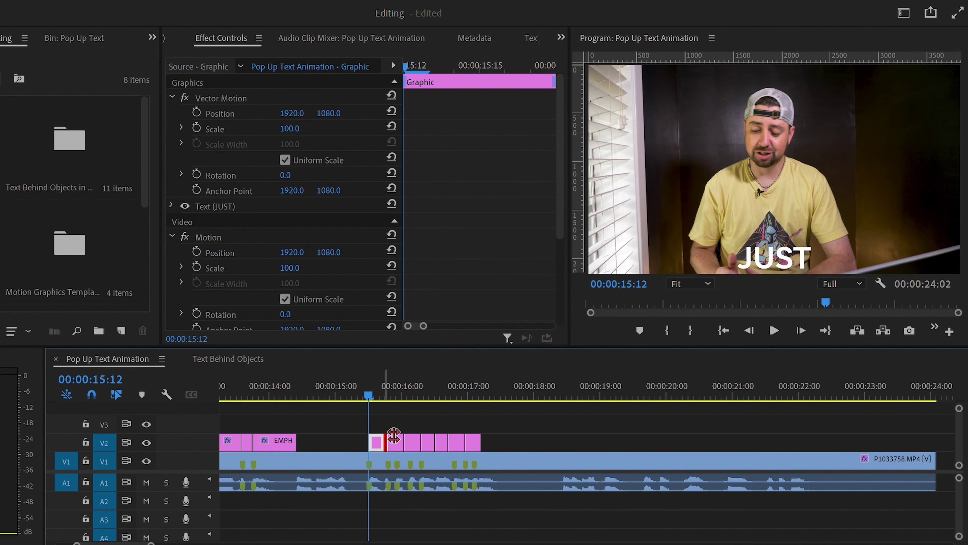
{"action": "left_click_drag", "start_coordinate": [393, 436], "coordinate": [408, 434]}
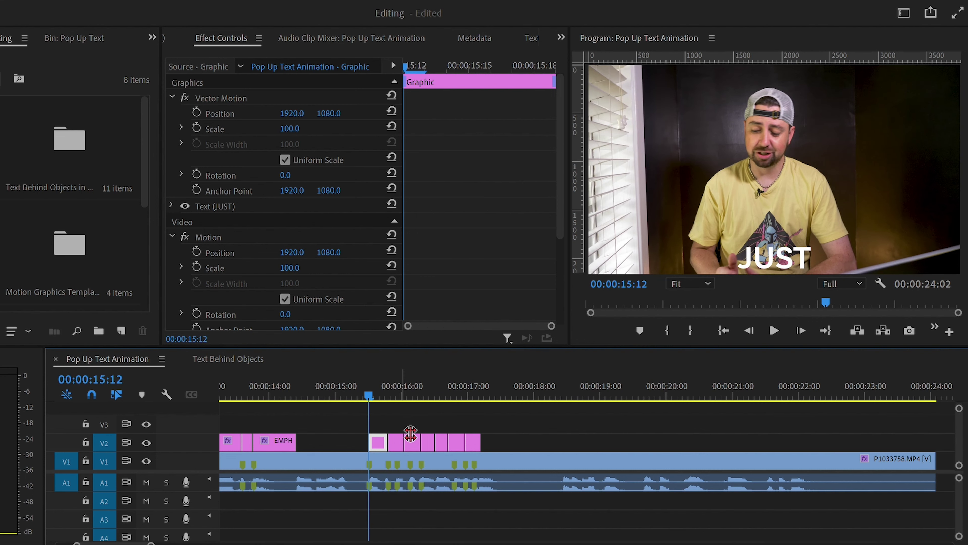
{"action": "key", "text": "equal"}
{"action": "key", "text": "equal"}
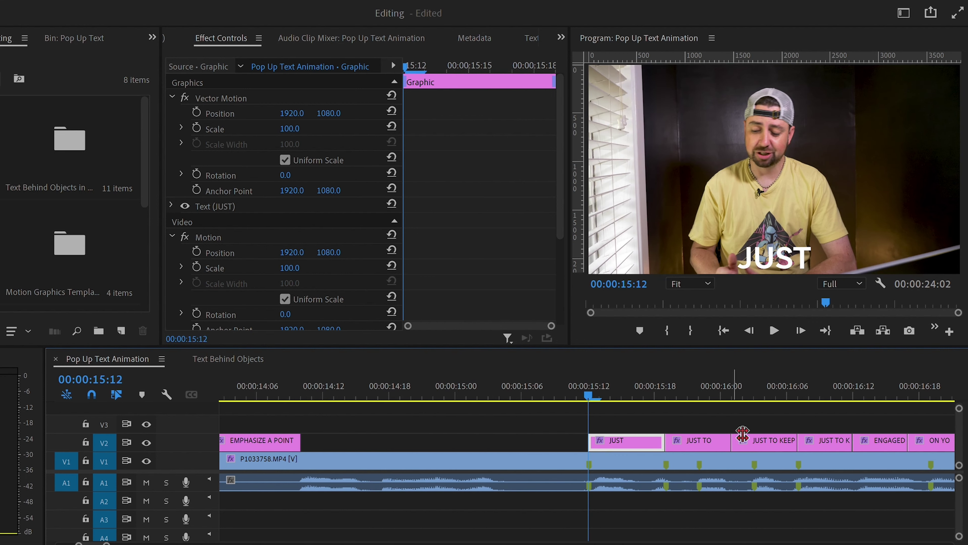
{"action": "left_click_drag", "start_coordinate": [742, 433], "coordinate": [700, 435]}
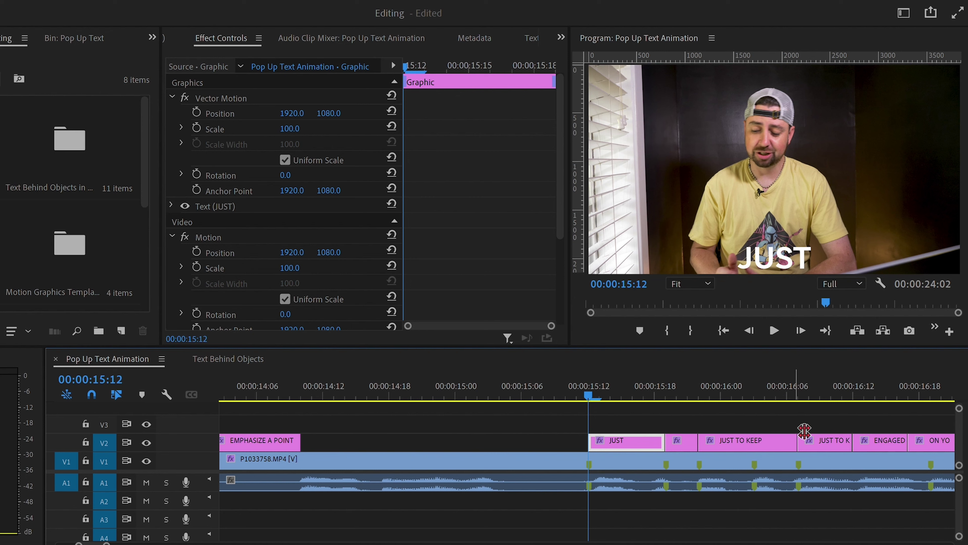
{"action": "left_click_drag", "start_coordinate": [804, 431], "coordinate": [763, 435]}
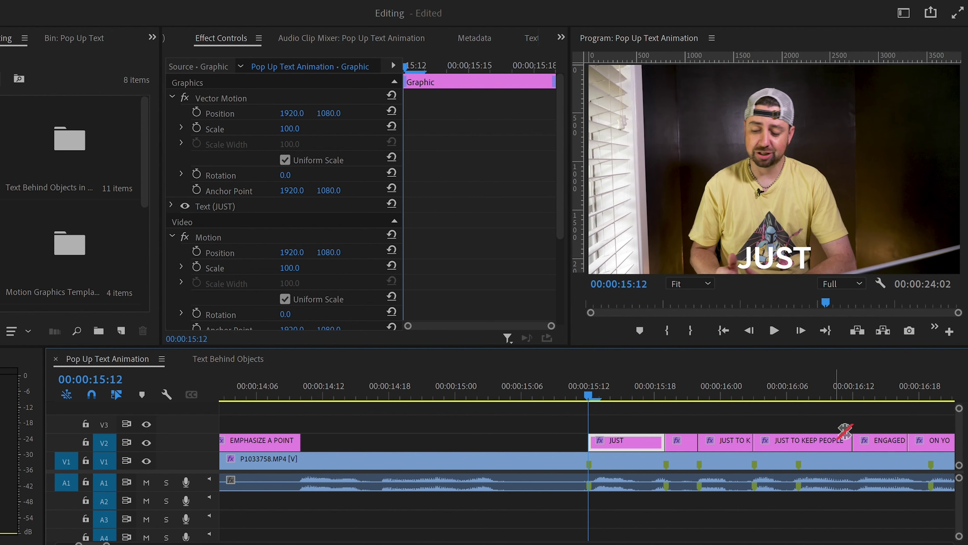
{"action": "left_click_drag", "start_coordinate": [863, 433], "coordinate": [797, 435]}
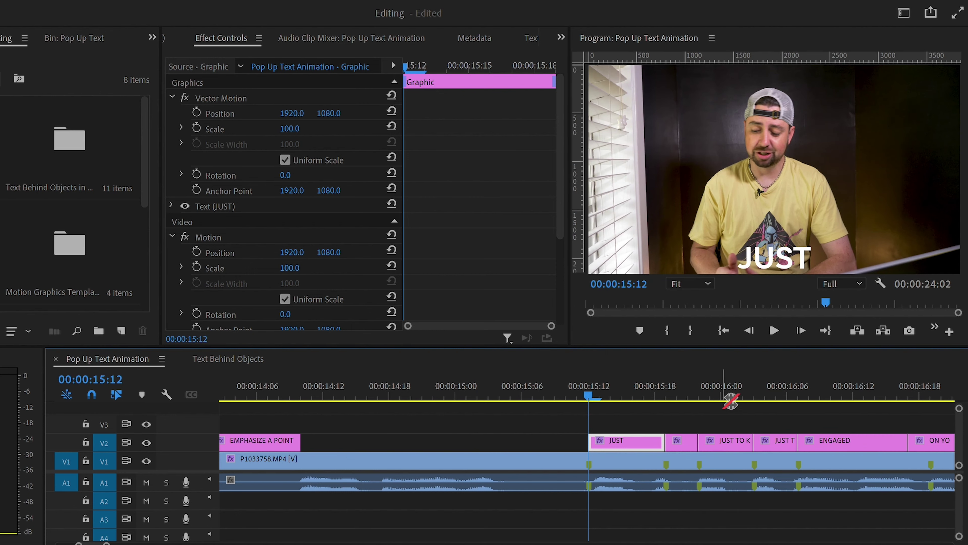